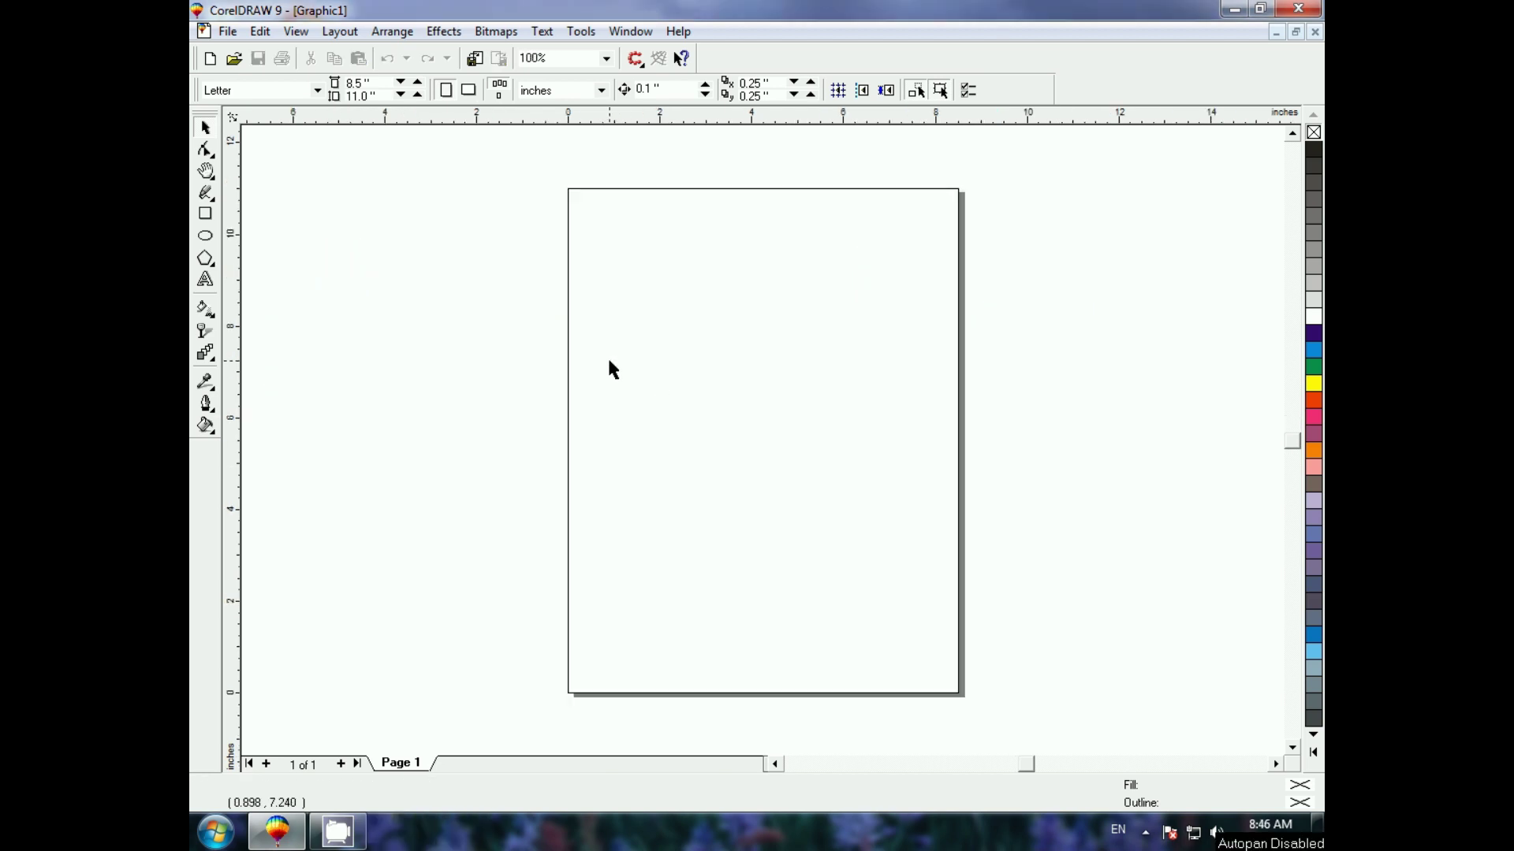
Launch InPage 3 Professional and create a text box about 22.6 × 10.2 mm containing the person's name in Urdu.
{"action": "left_click", "coordinate": [209, 841]}
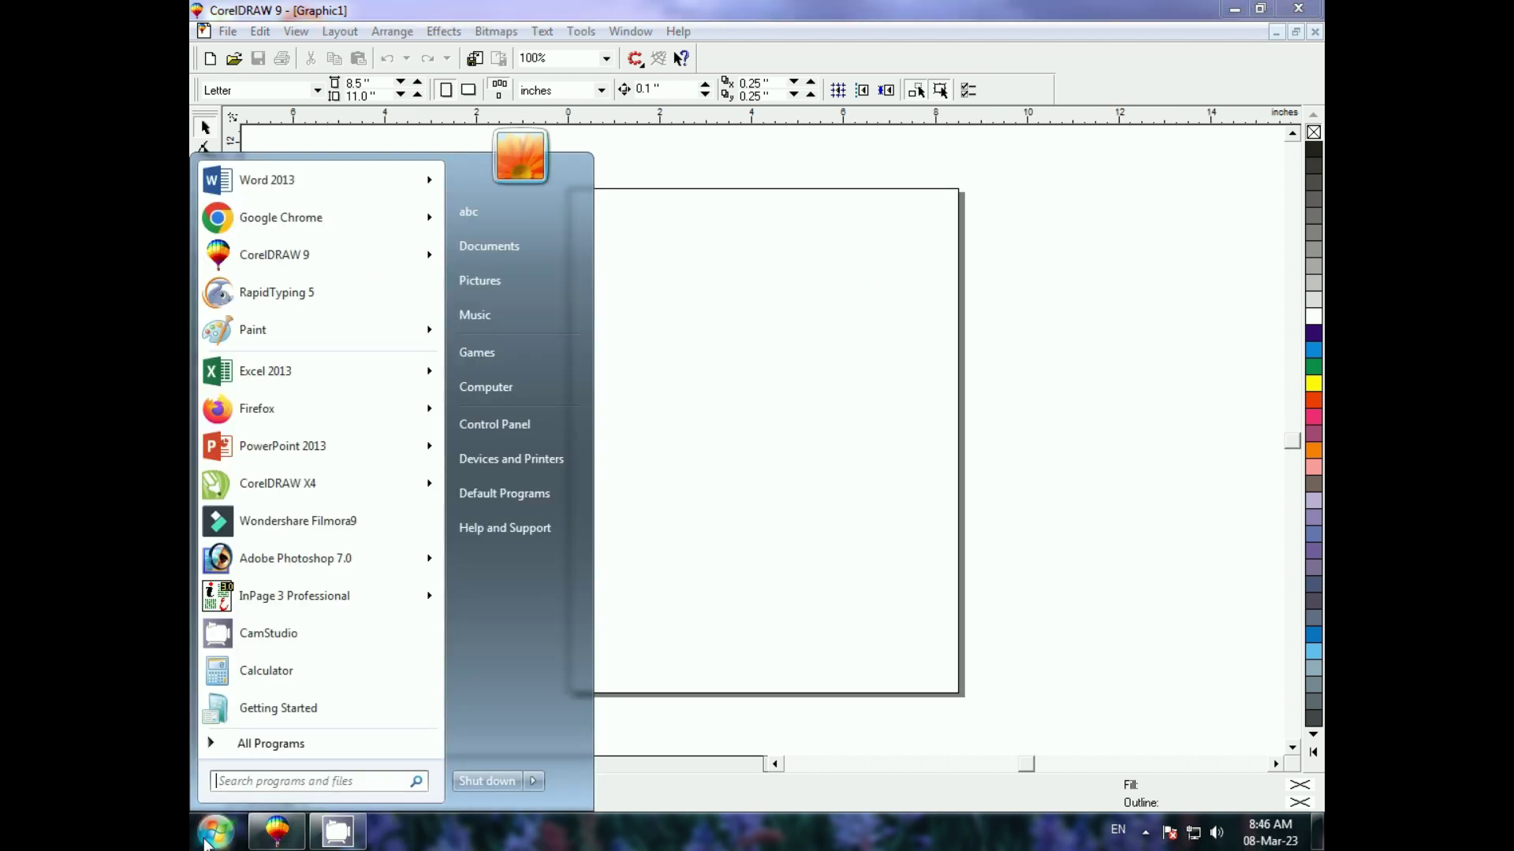
{"action": "left_click", "coordinate": [295, 596]}
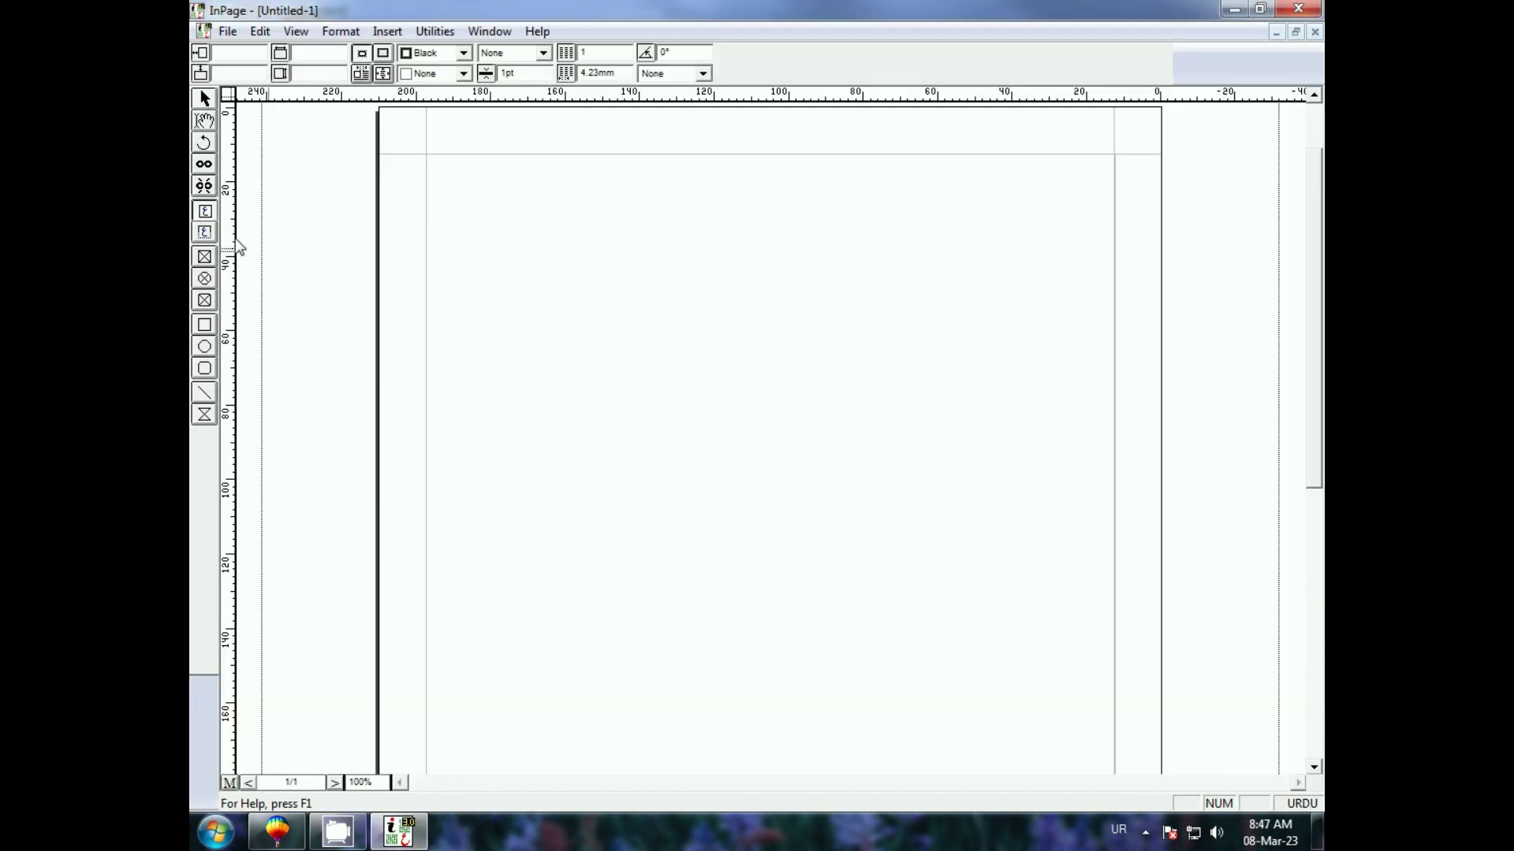
{"action": "left_click", "coordinate": [205, 213]}
{"action": "left_click_drag", "start_coordinate": [605, 295], "coordinate": [961, 427]}
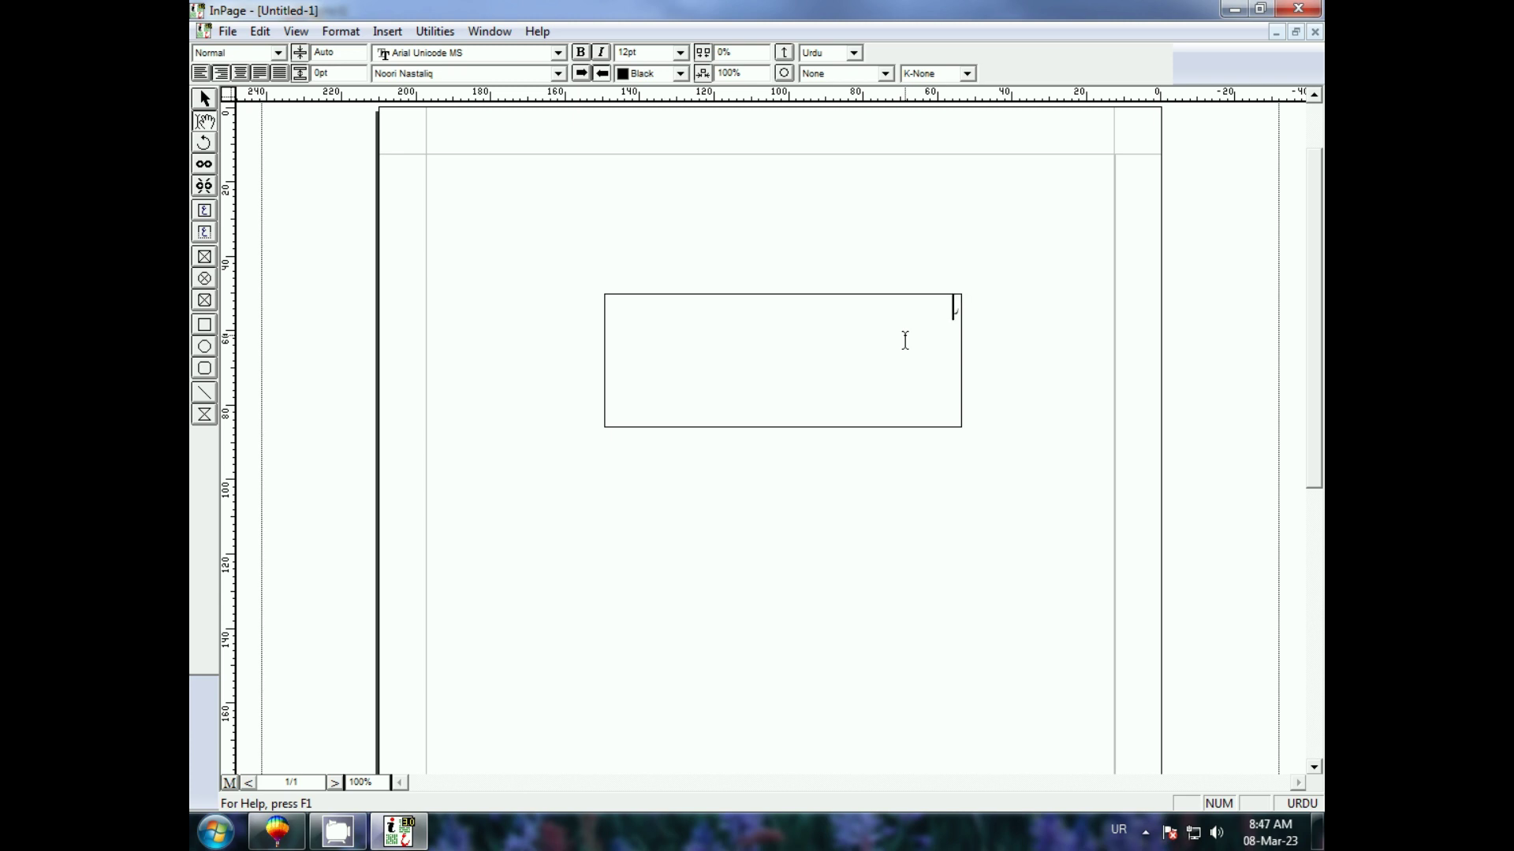
{"action": "key", "text": "ctrl+2"}
{"action": "left_click_drag", "start_coordinate": [946, 409], "coordinate": [861, 369]}
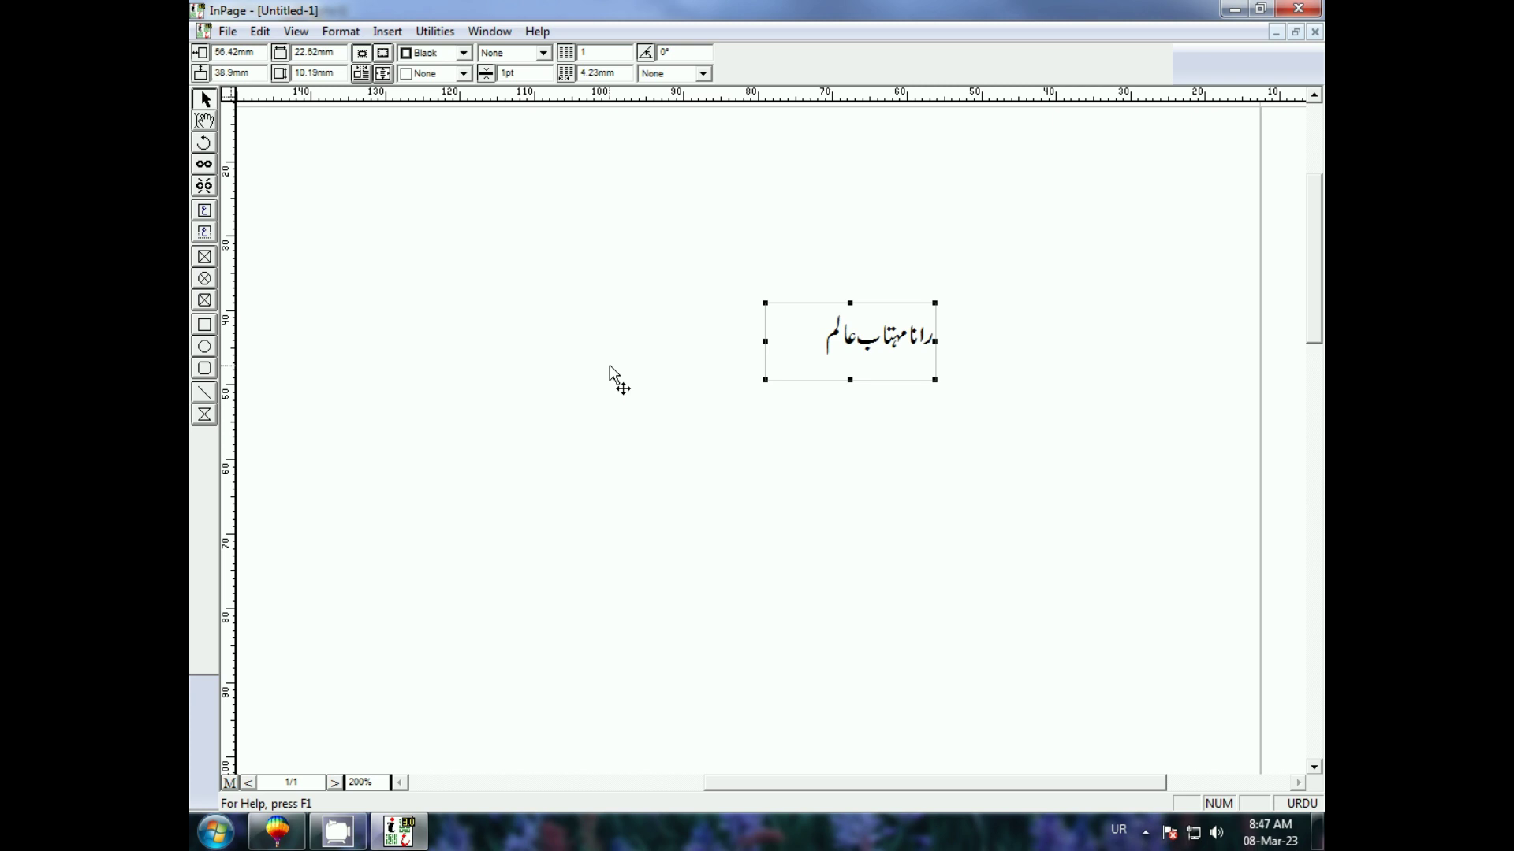
{"action": "left_click", "coordinate": [278, 839]}
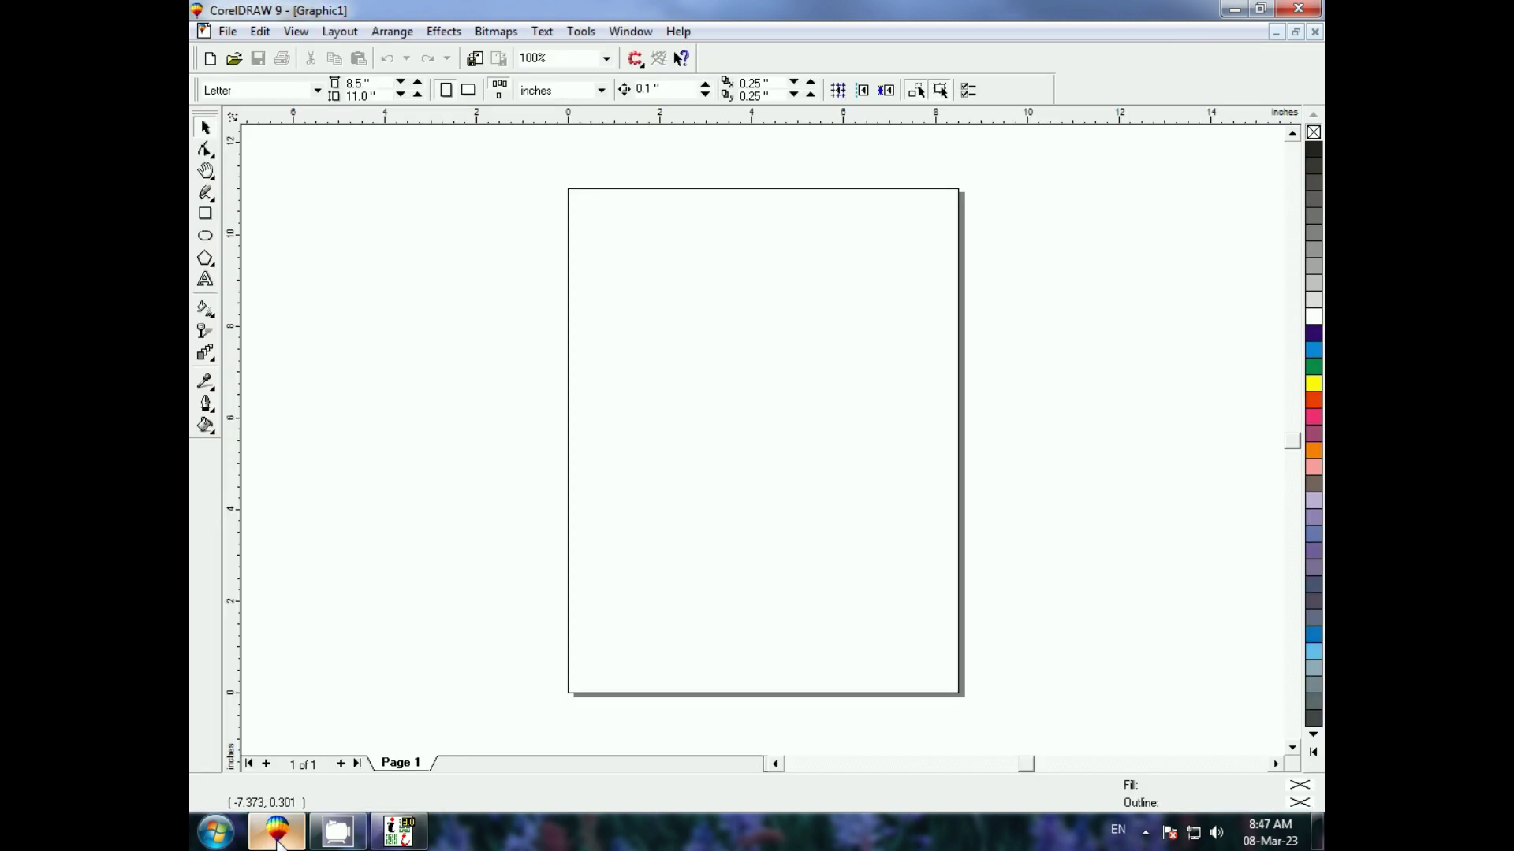
{"action": "left_click", "coordinate": [398, 832]}
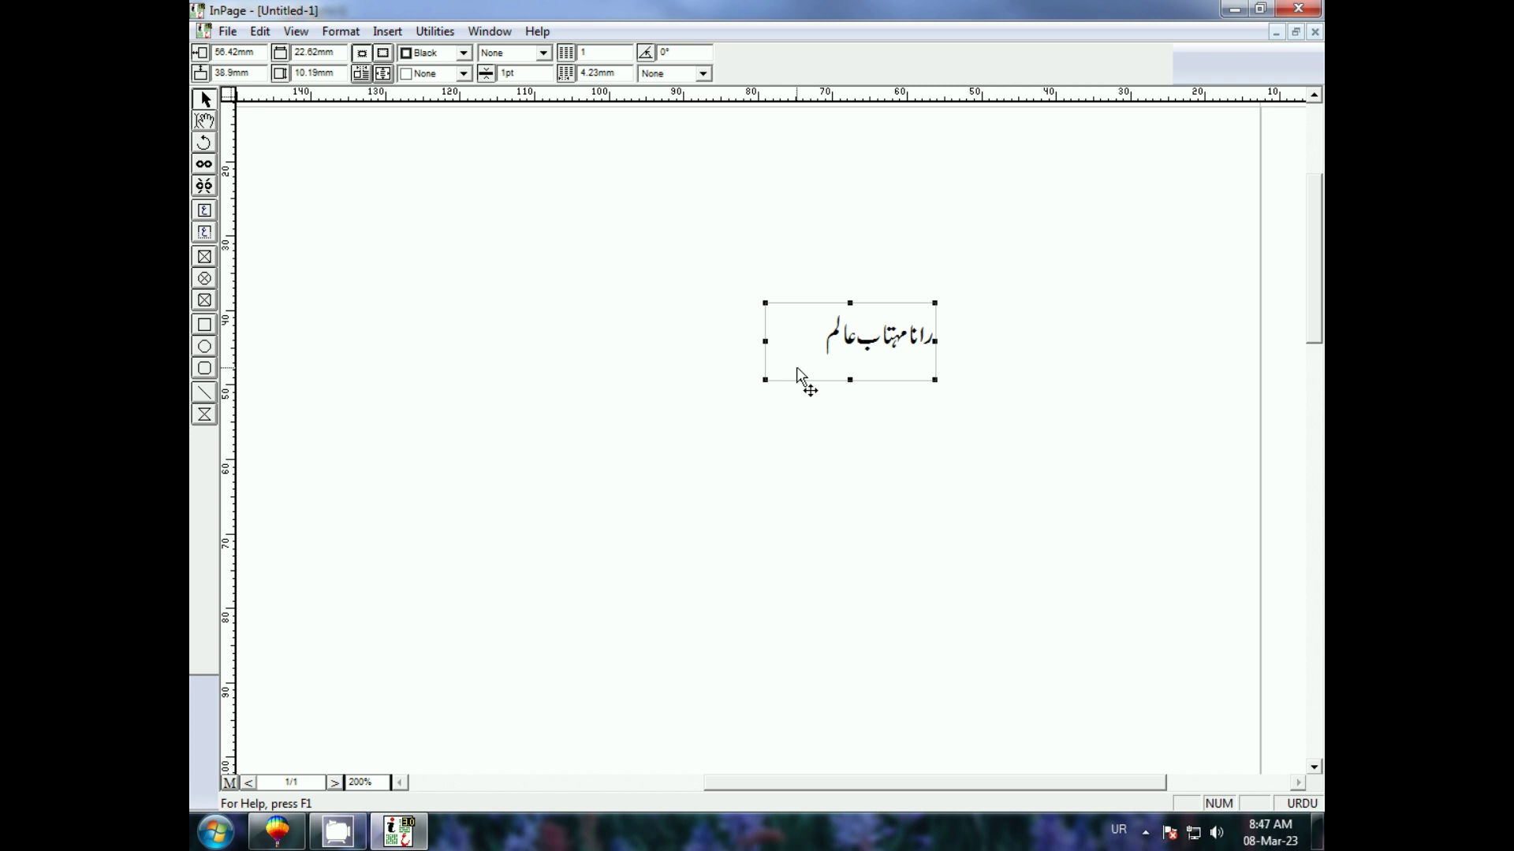
Duplicate the name box and arrange the two copies one above the other.
{"action": "left_click_drag", "start_coordinate": [849, 353], "coordinate": [792, 380]}
{"action": "left_click", "coordinate": [767, 460]}
{"action": "left_click", "coordinate": [738, 312]}
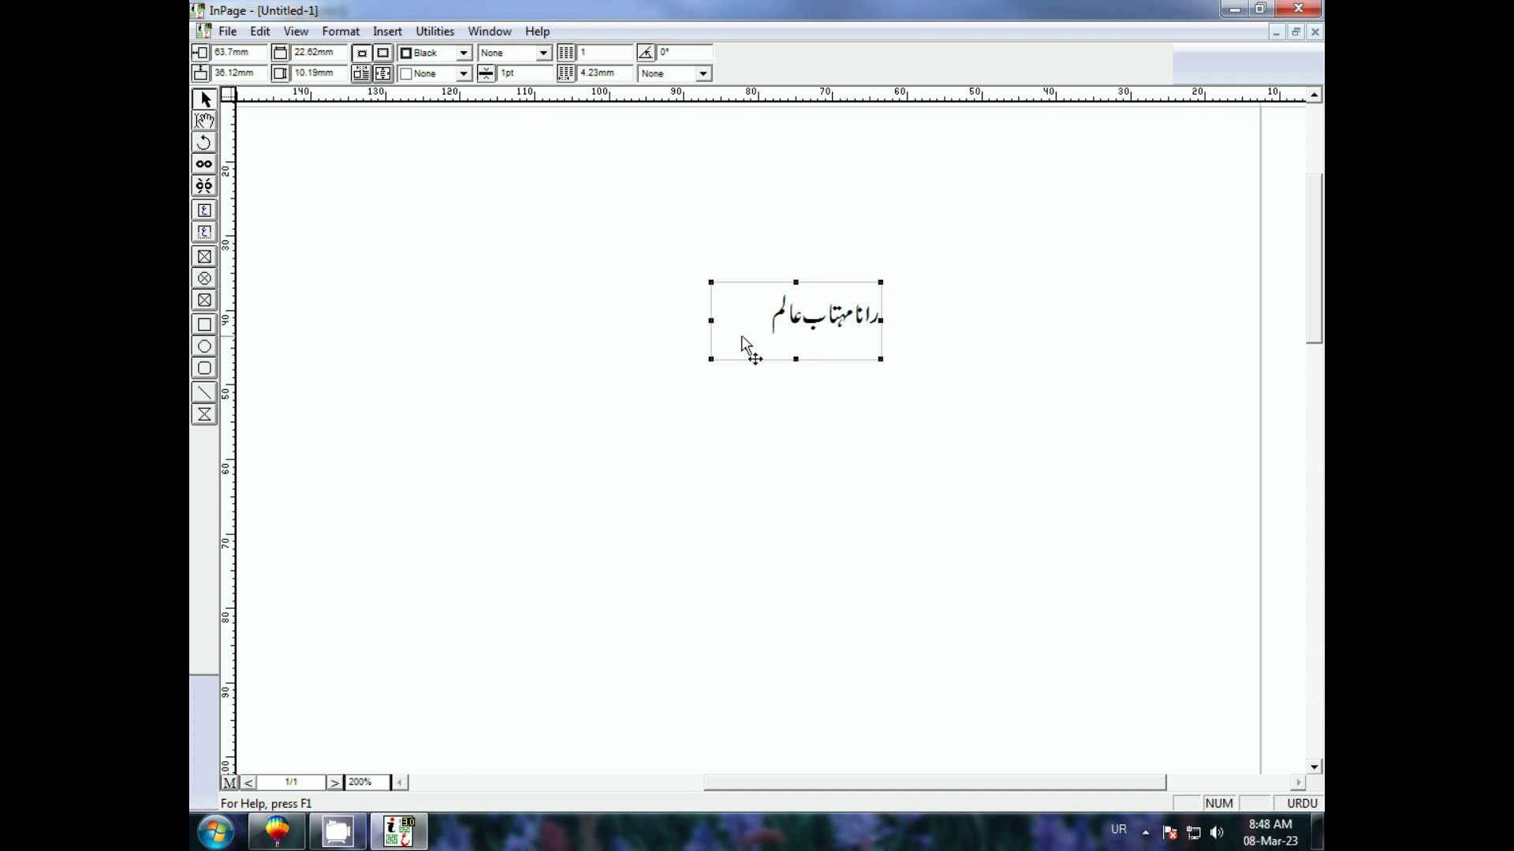
{"action": "left_click_drag", "start_coordinate": [741, 336], "coordinate": [711, 418]}
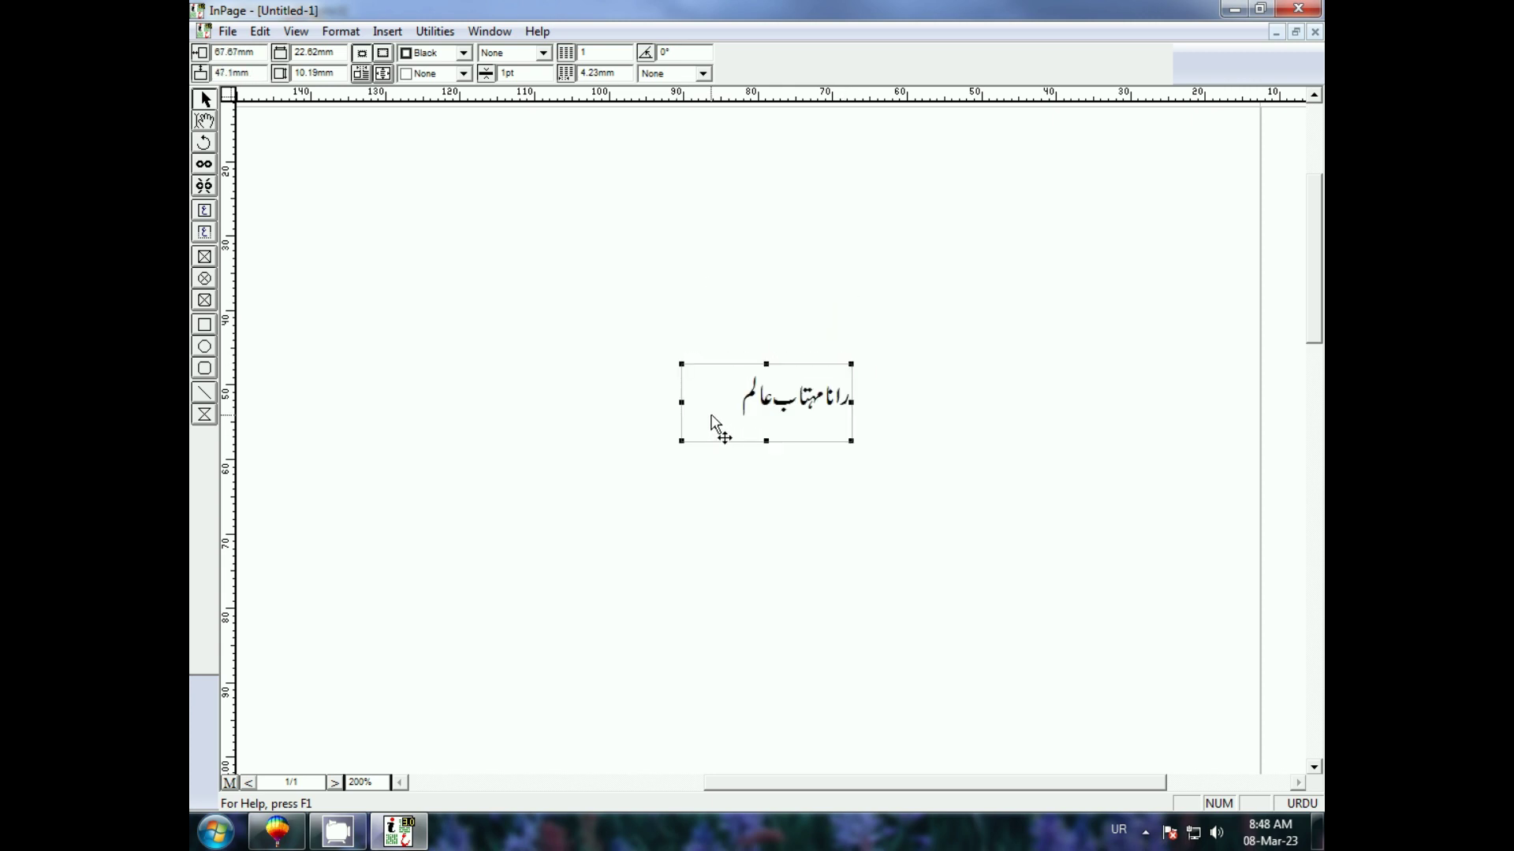
{"action": "left_click_drag", "start_coordinate": [711, 420], "coordinate": [473, 296]}
{"action": "left_click_drag", "start_coordinate": [386, 323], "coordinate": [534, 274]}
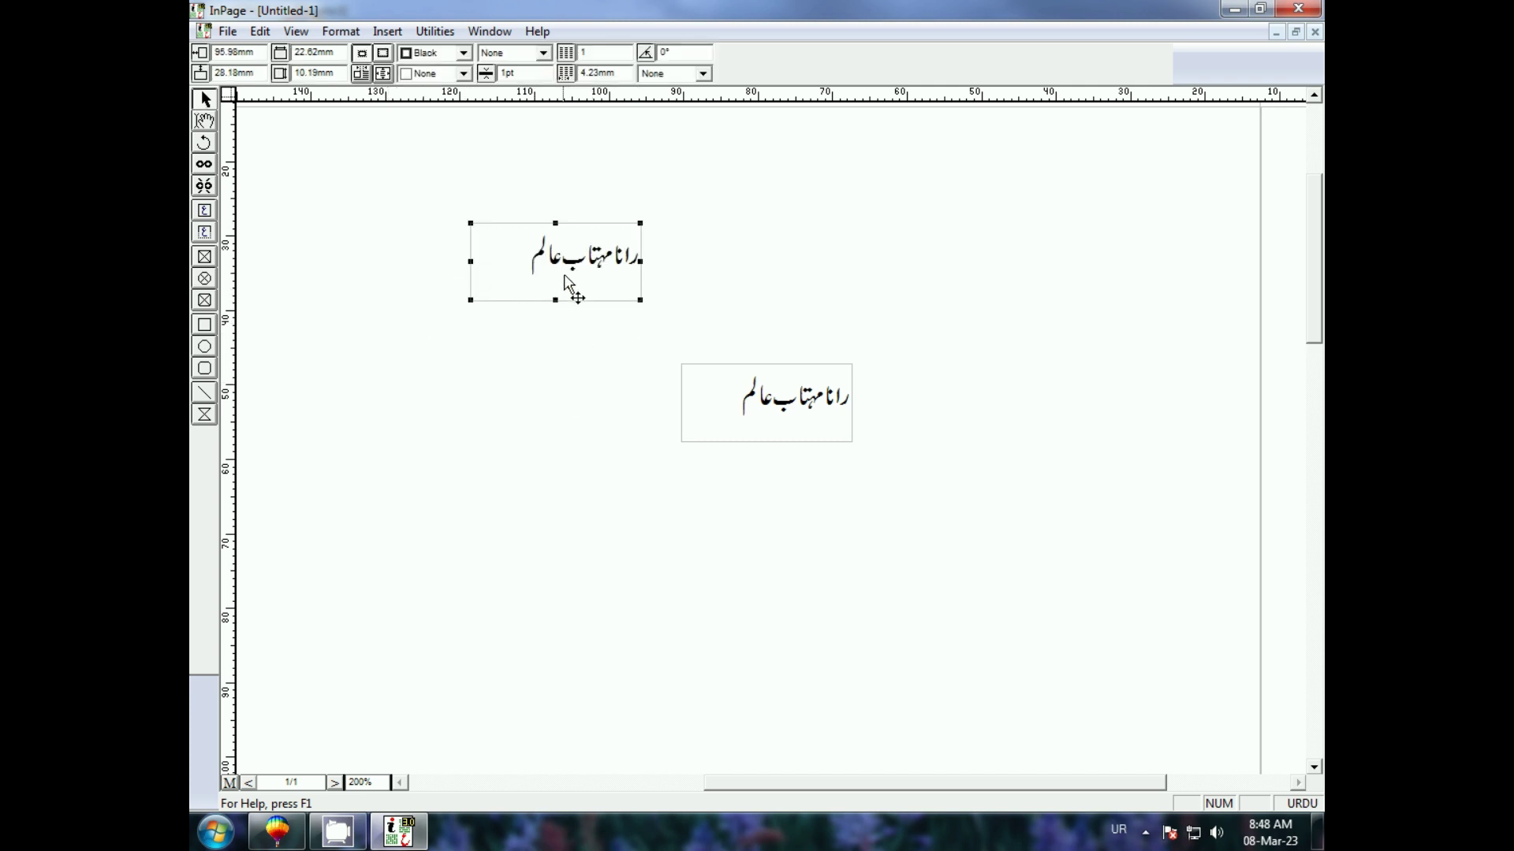
{"action": "left_click_drag", "start_coordinate": [666, 272], "coordinate": [693, 281]}
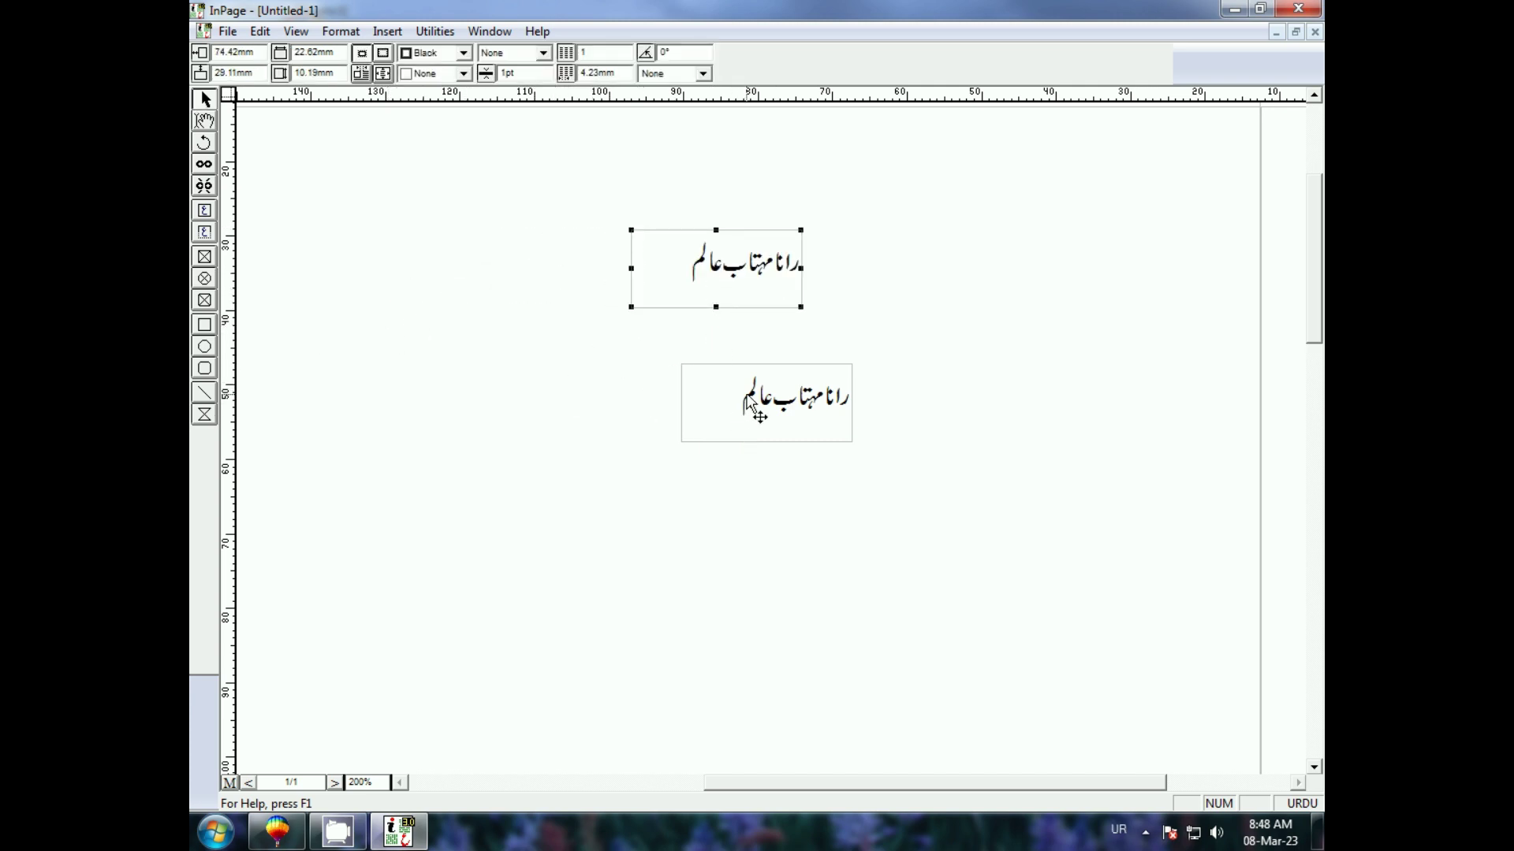
{"action": "left_click_drag", "start_coordinate": [747, 401], "coordinate": [699, 347]}
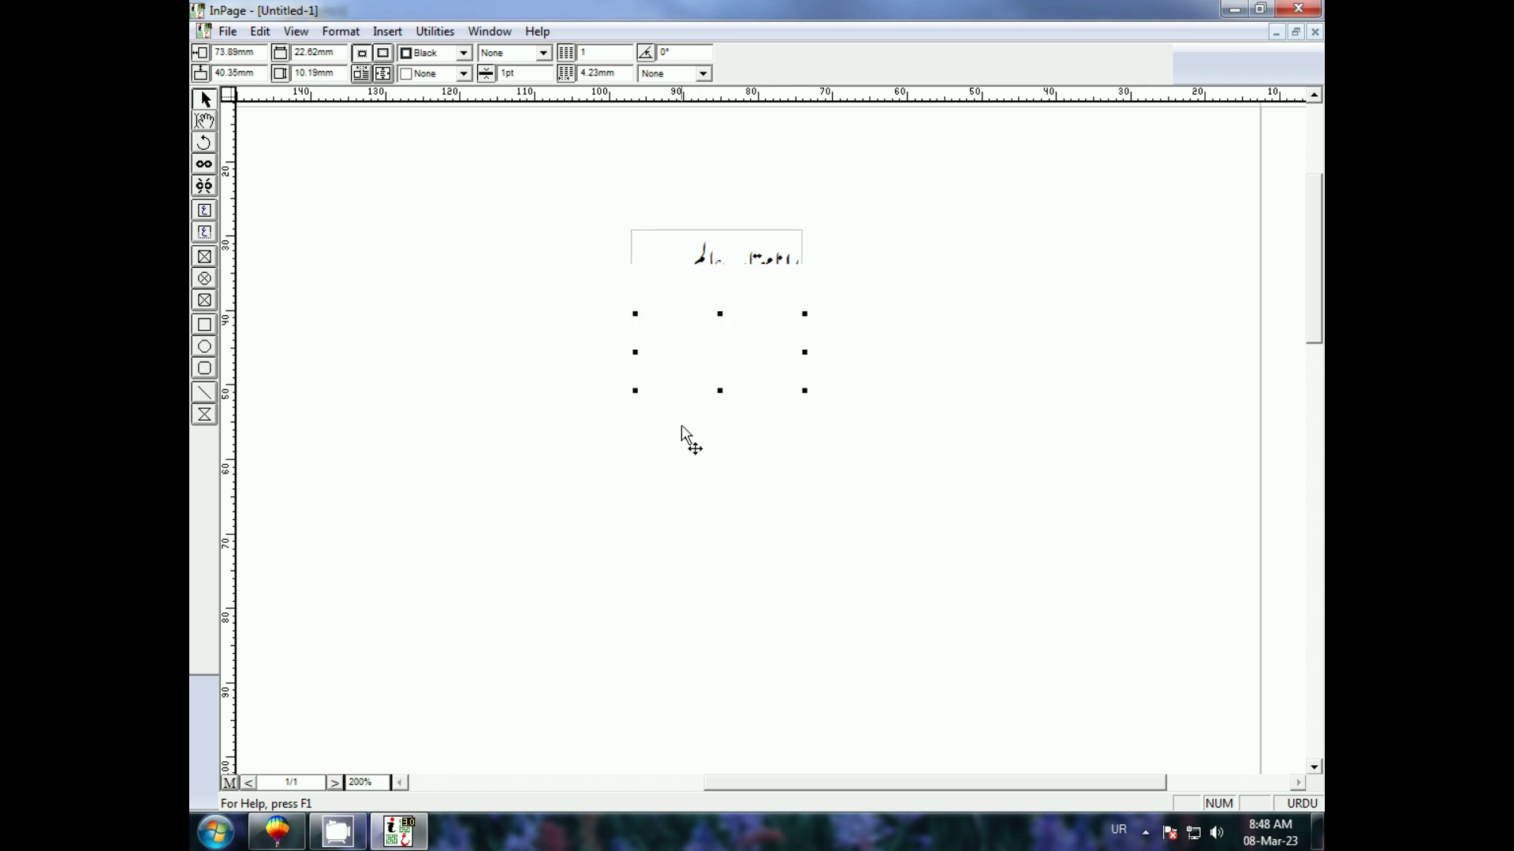
{"action": "left_click_drag", "start_coordinate": [695, 401], "coordinate": [683, 385]}
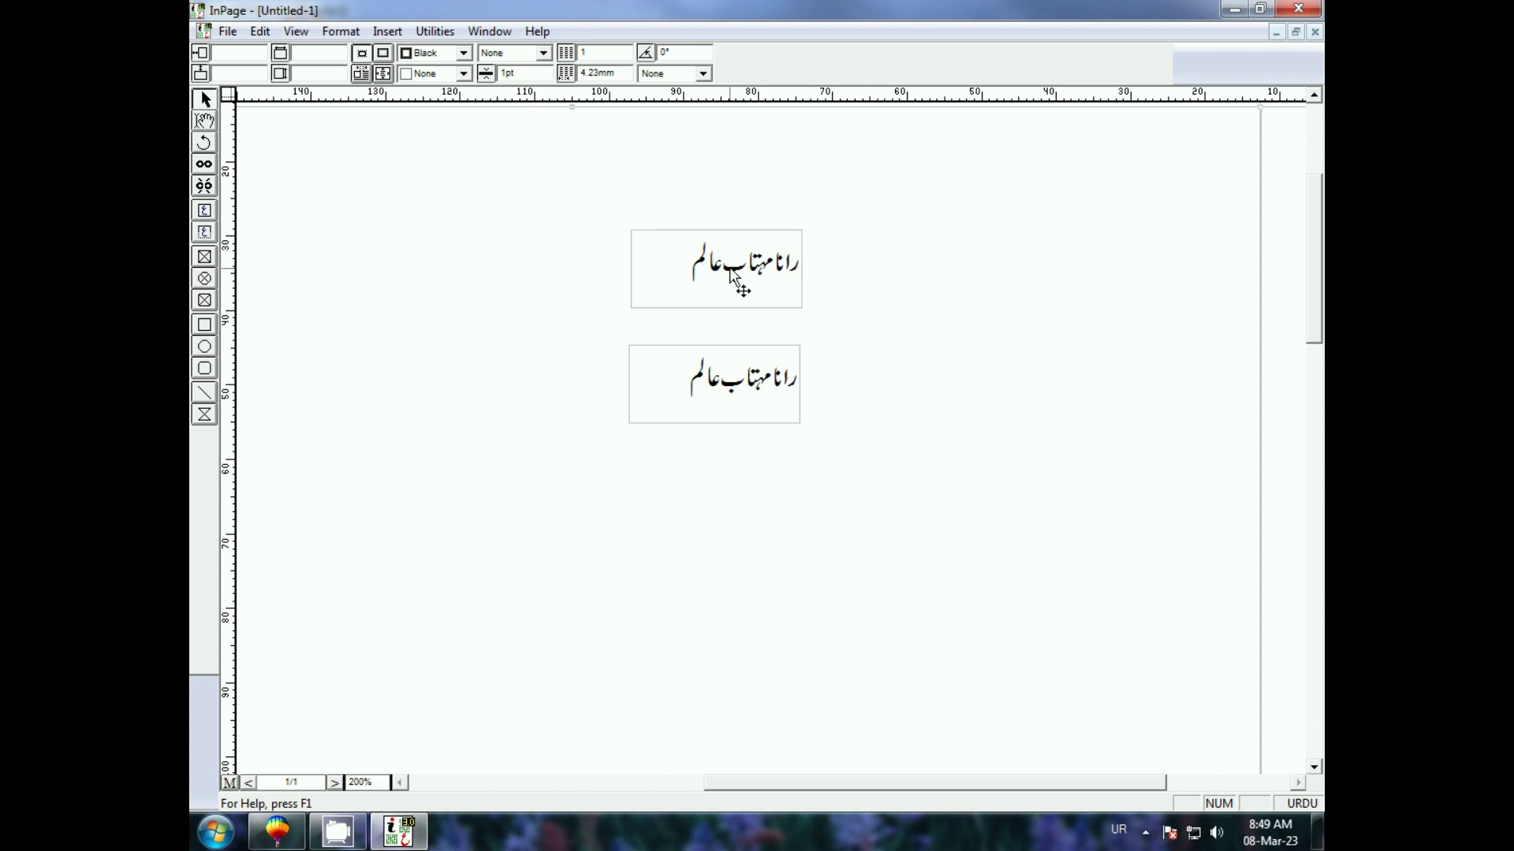
Set the kashida of the name in the upper box to K-Always and widen the box to about 33.2 mm.
{"action": "double_click", "coordinate": [670, 276]}
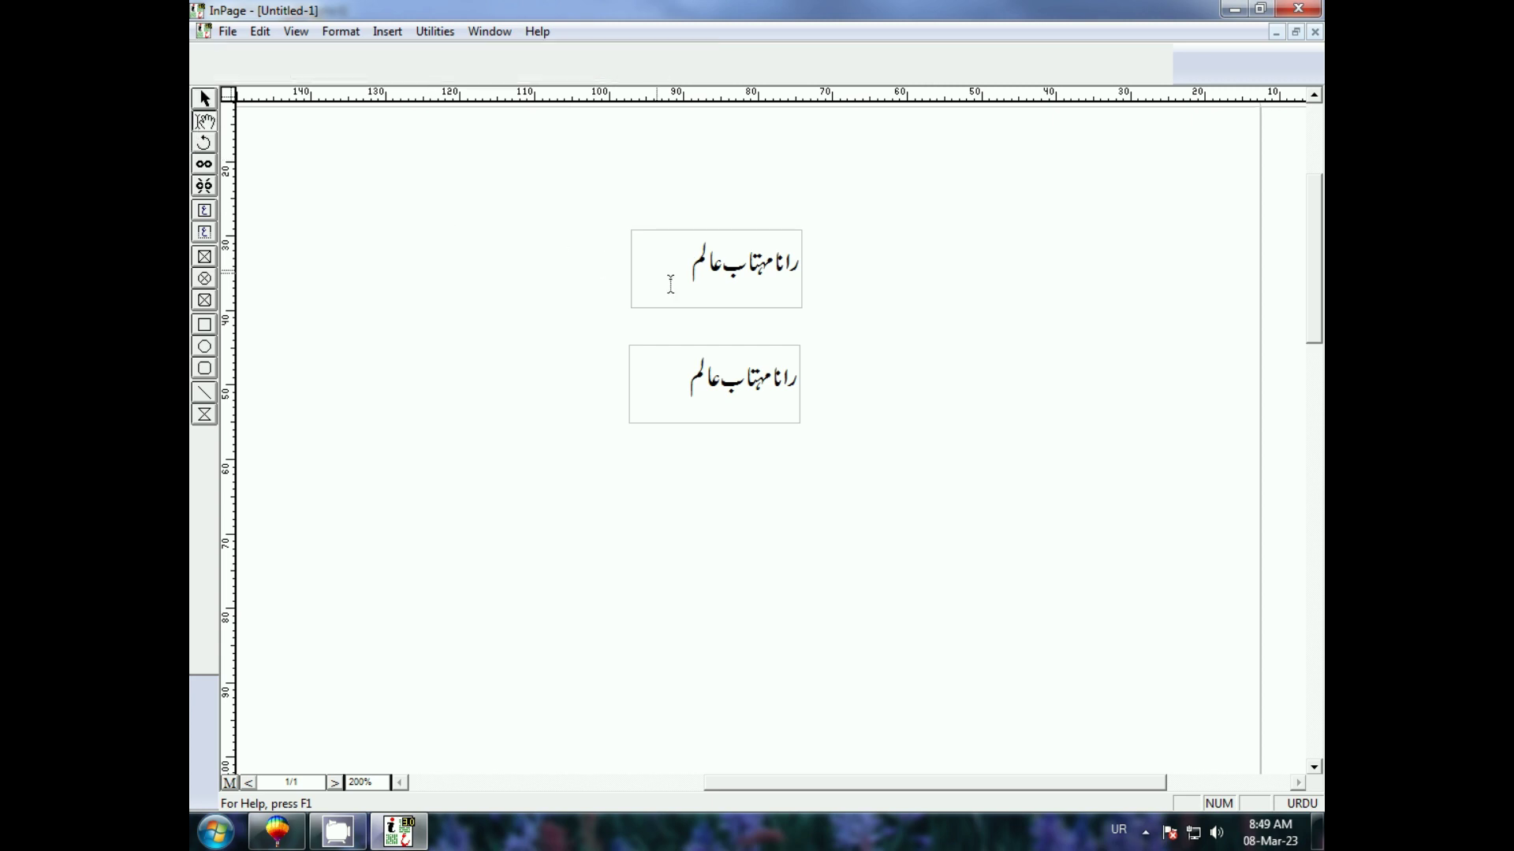
{"action": "left_click_drag", "start_coordinate": [680, 265], "coordinate": [799, 266]}
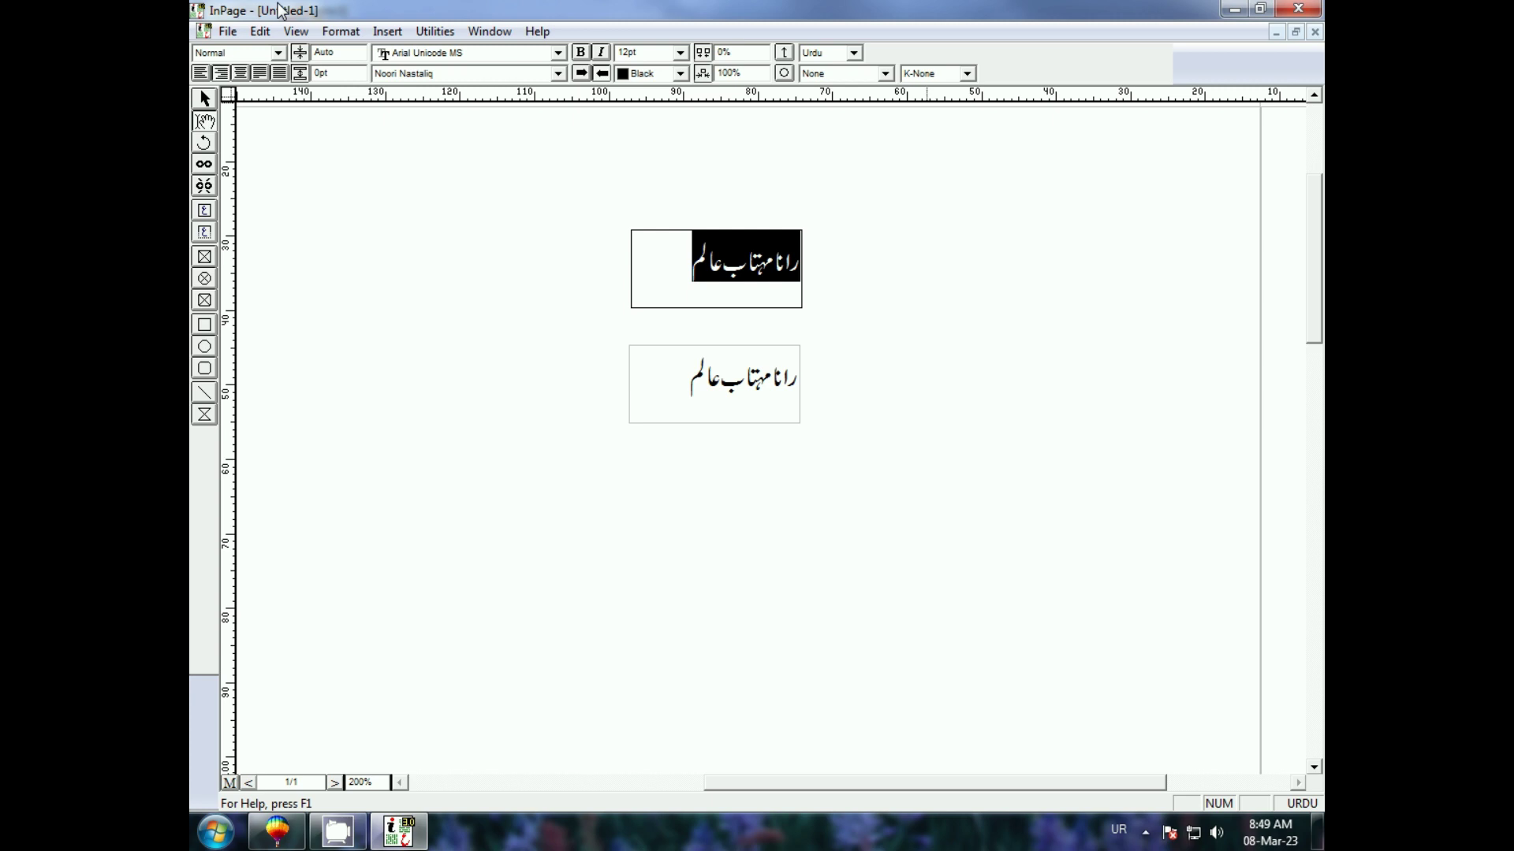
{"action": "left_click", "coordinate": [823, 52]}
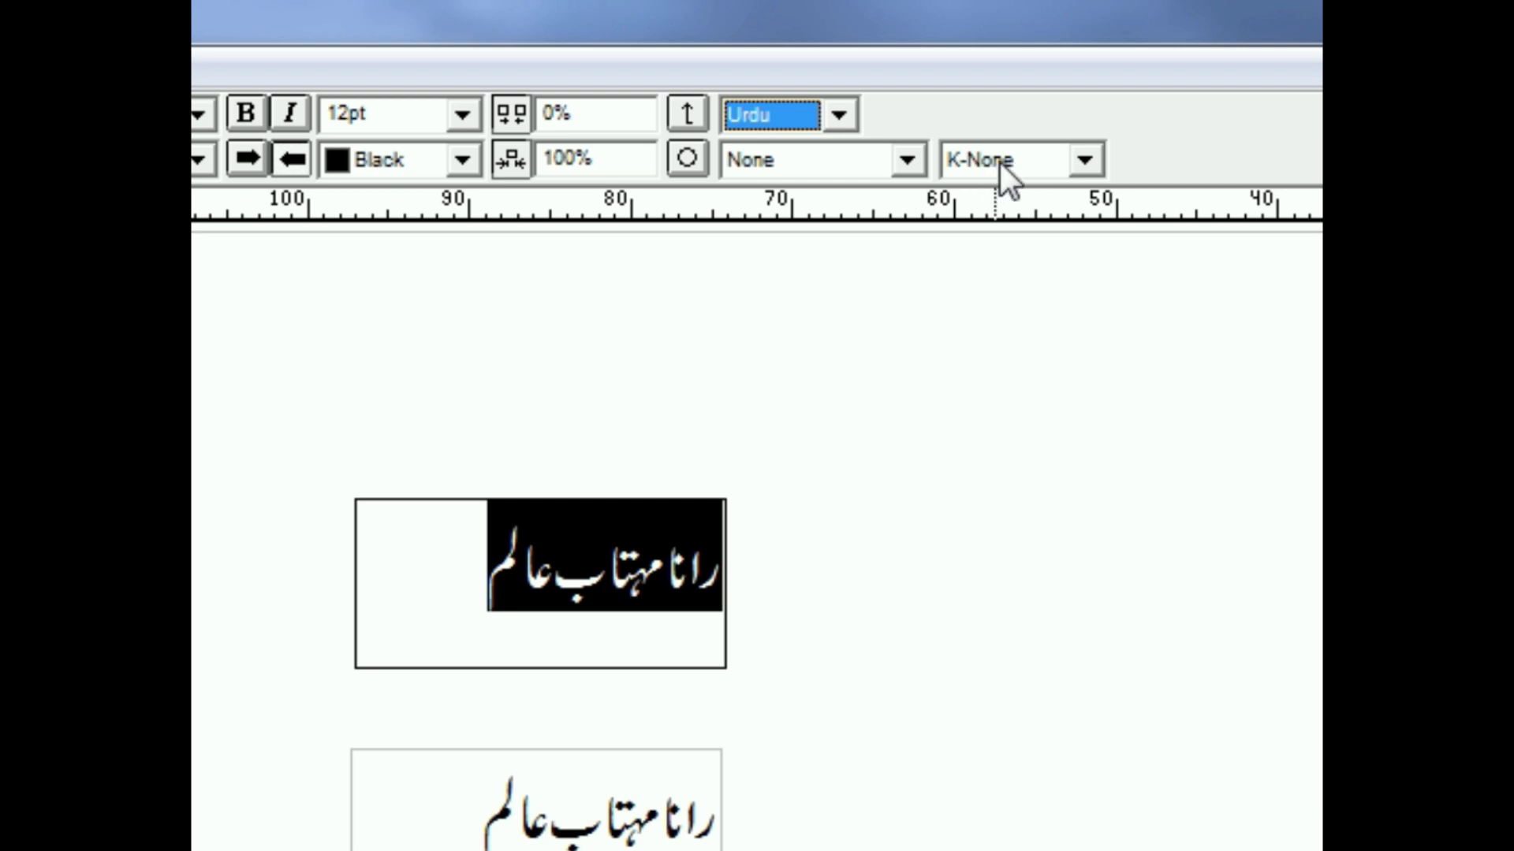
{"action": "left_click", "coordinate": [1096, 167]}
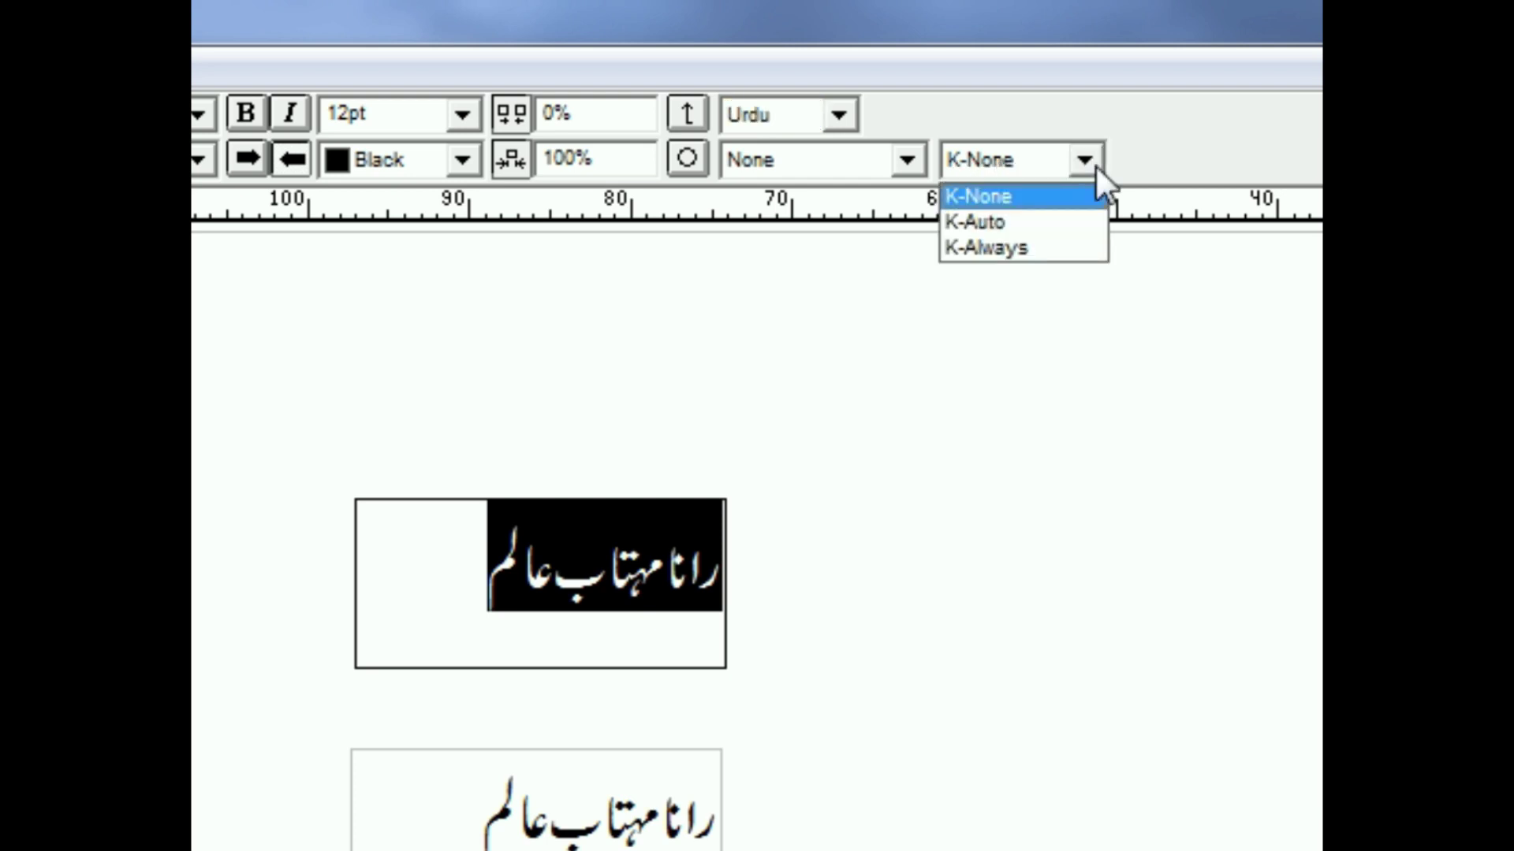
{"action": "left_click", "coordinate": [945, 248]}
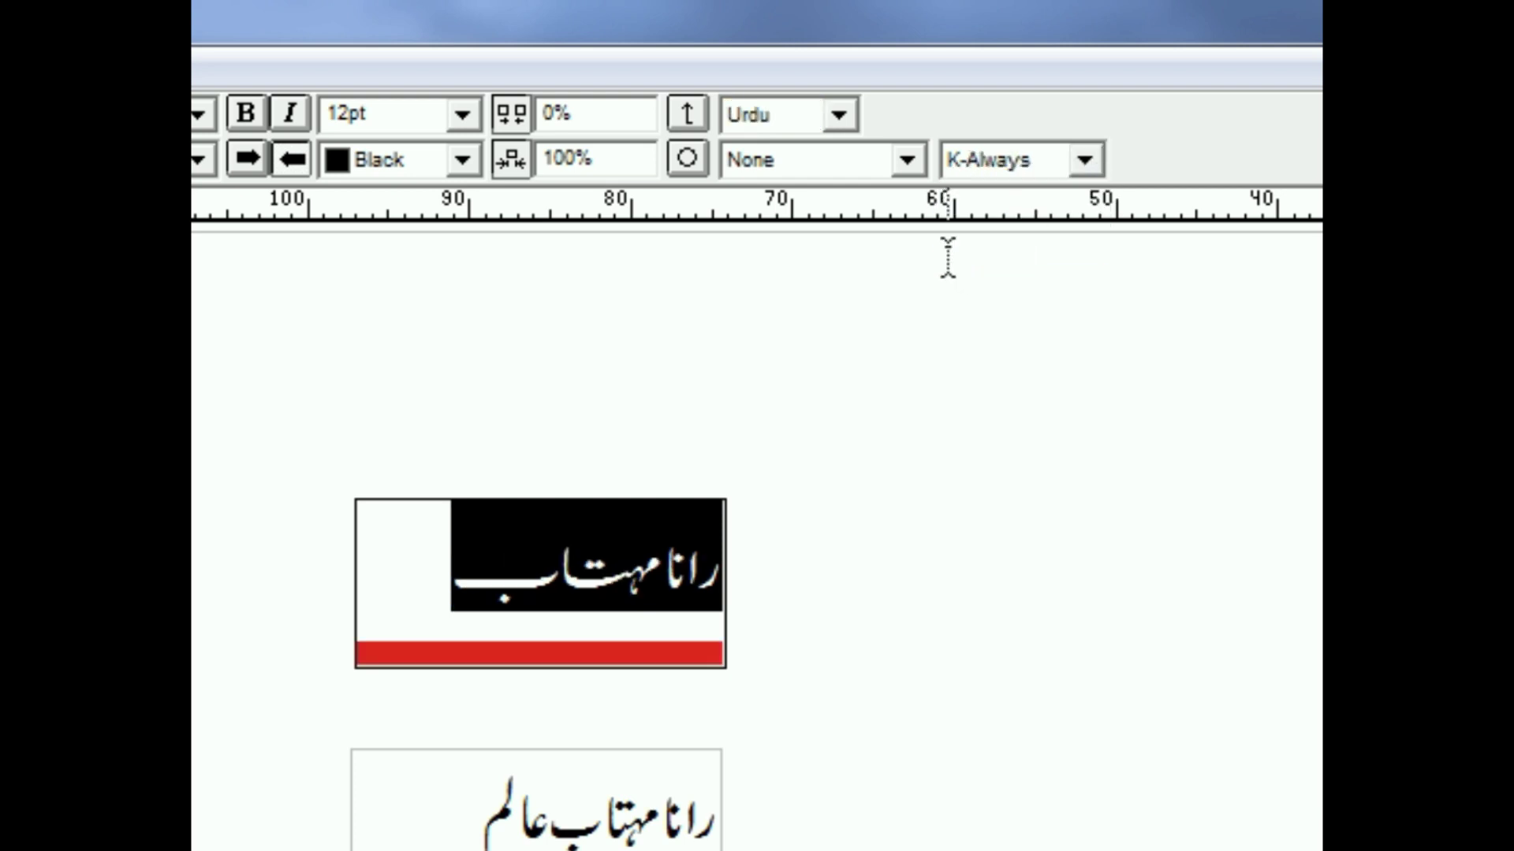
{"action": "left_click", "coordinate": [205, 98]}
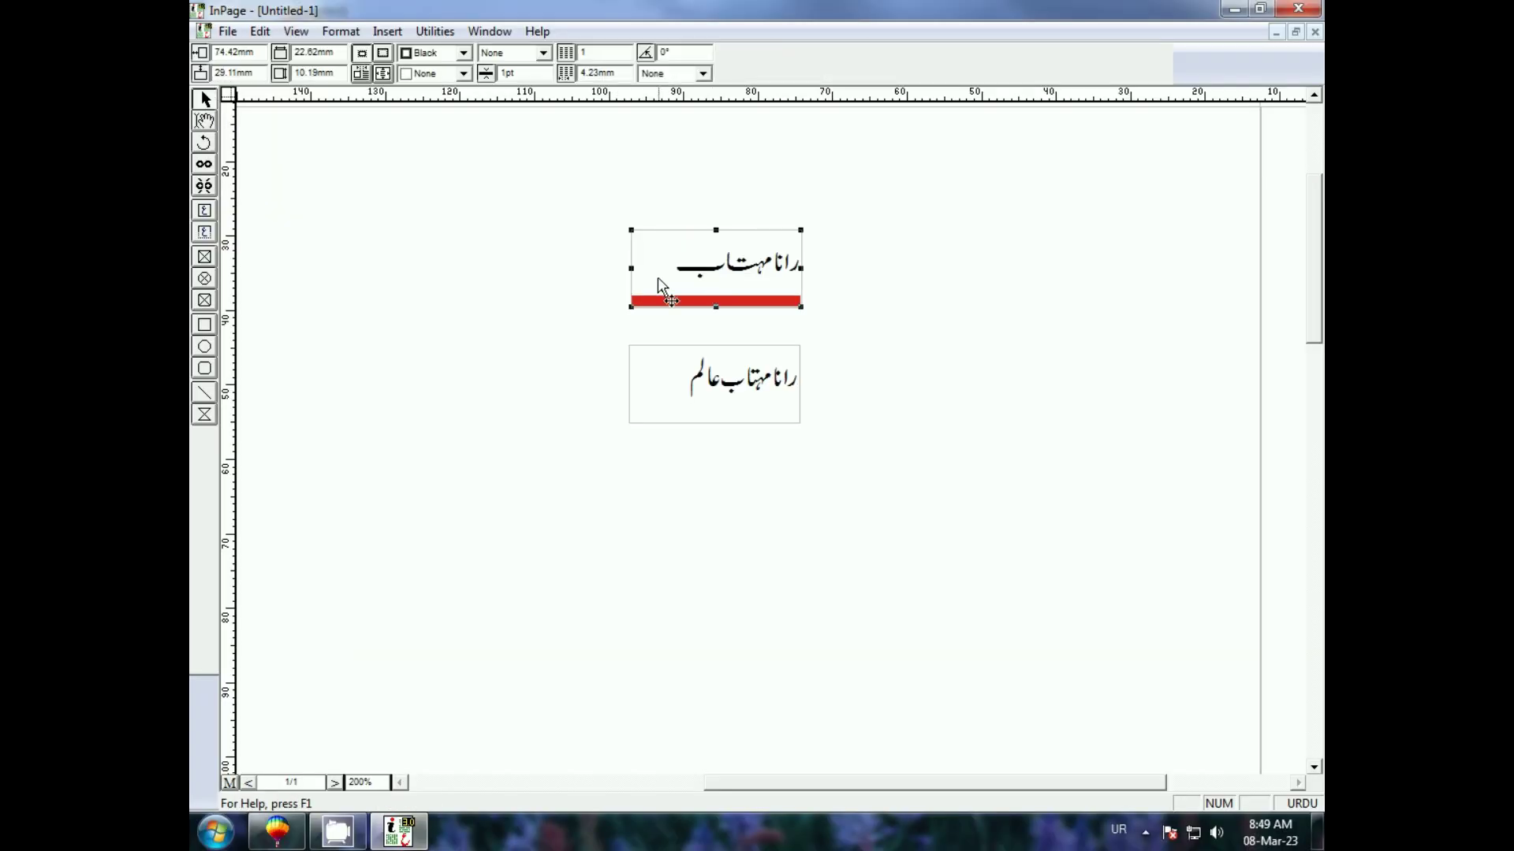
{"action": "left_click_drag", "start_coordinate": [631, 268], "coordinate": [551, 268]}
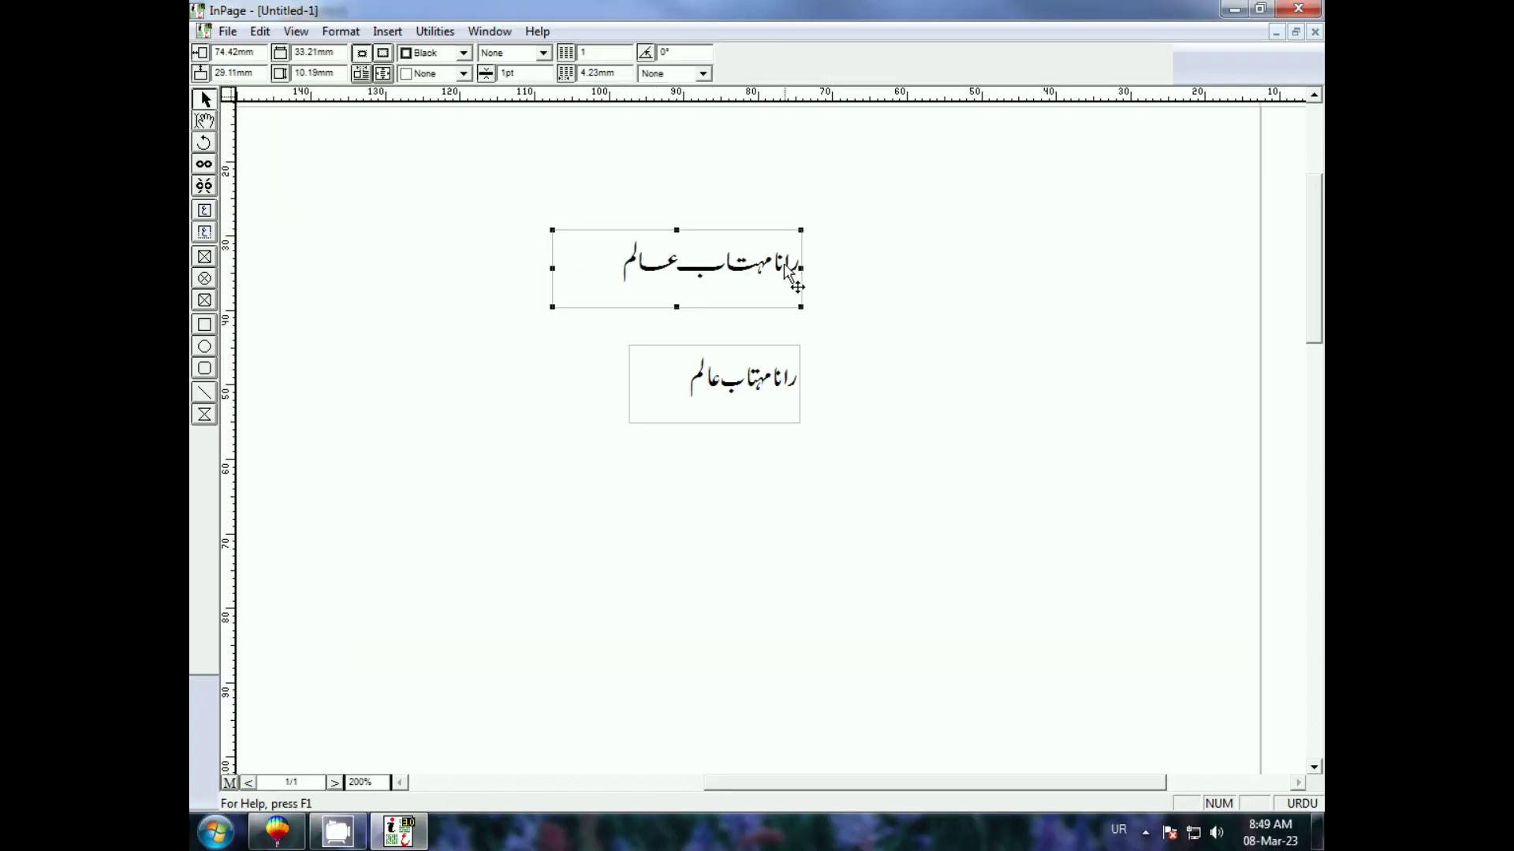
{"action": "left_click", "coordinate": [714, 394]}
{"action": "left_click", "coordinate": [632, 276]}
{"action": "left_click", "coordinate": [680, 392]}
{"action": "left_click", "coordinate": [640, 282]}
Copy the unstretched name text from the lower box.
{"action": "left_click", "coordinate": [205, 120]}
{"action": "left_click_drag", "start_coordinate": [678, 383], "coordinate": [808, 387]}
{"action": "key", "text": "ctrl+c"}
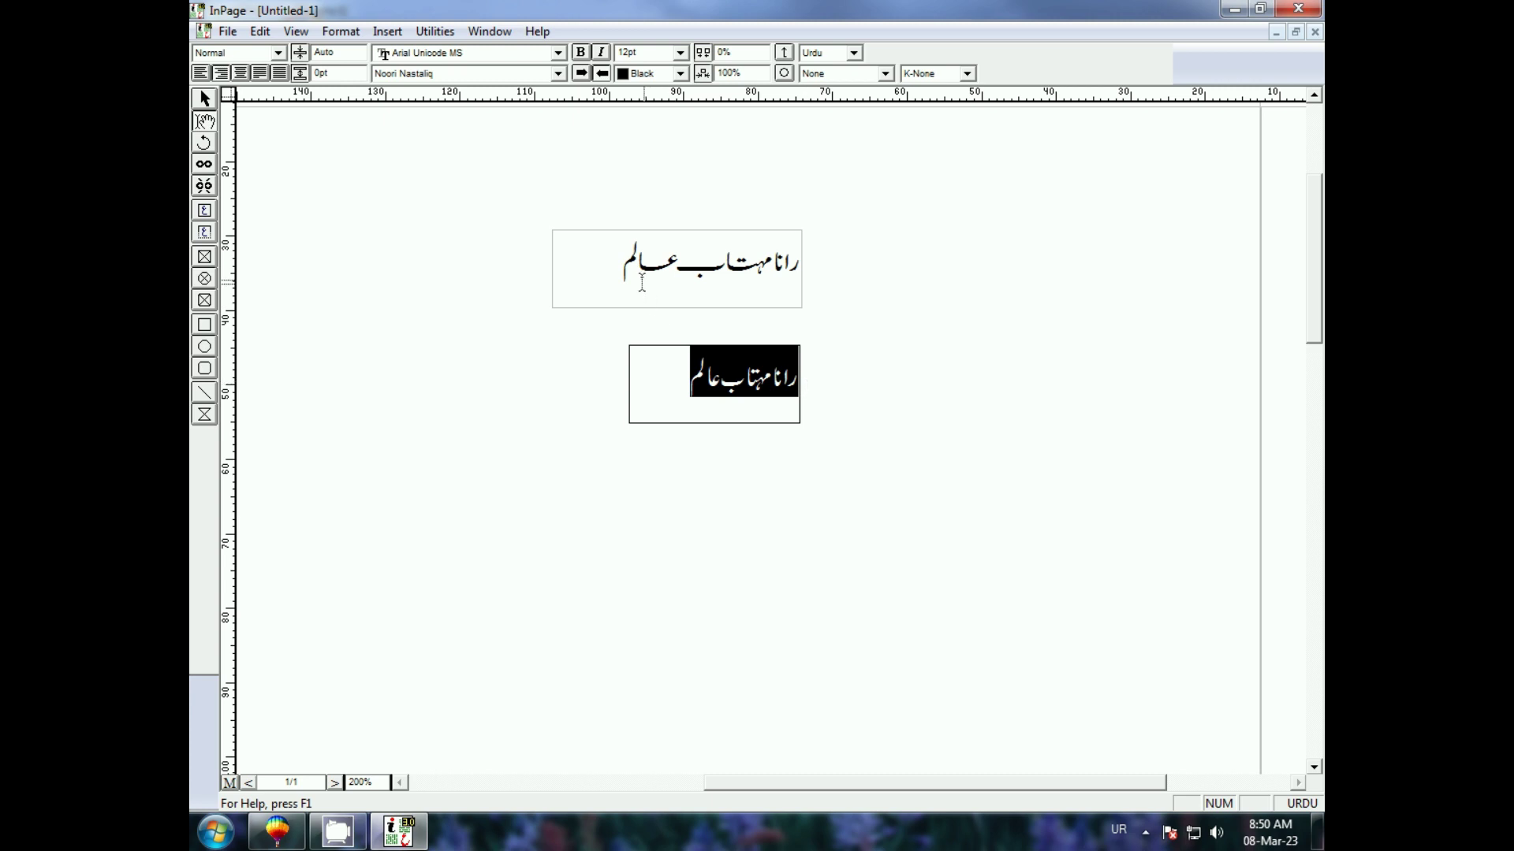
{"action": "left_click", "coordinate": [633, 275]}
{"action": "key", "text": "Escape"}
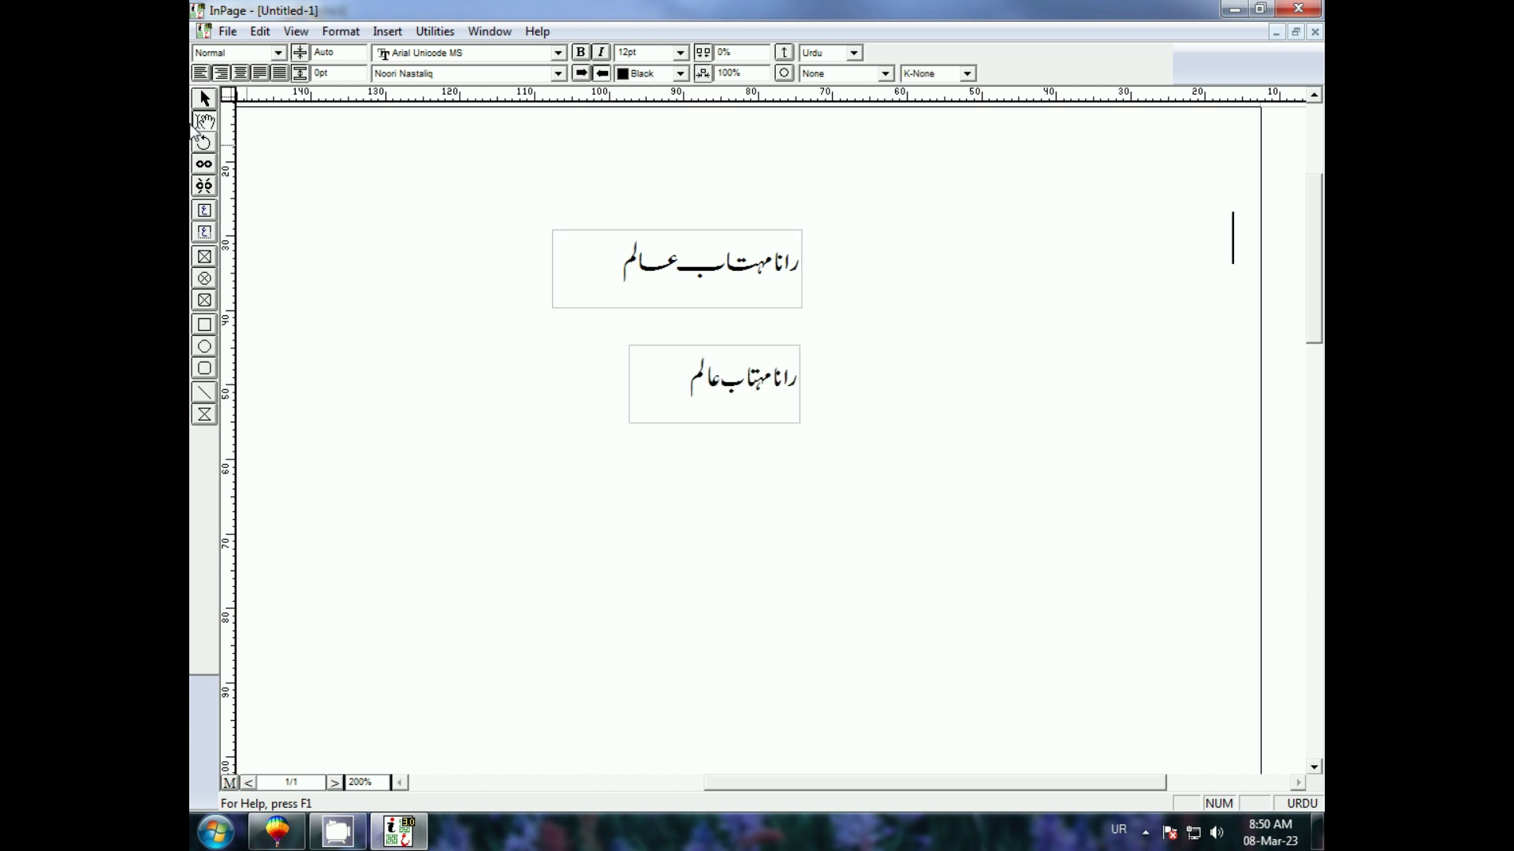
Enlarge the upper box to about 18.1 mm high and paste the copied name on a second line.
{"action": "left_click", "coordinate": [602, 270]}
{"action": "left_click_drag", "start_coordinate": [677, 230], "coordinate": [678, 171]}
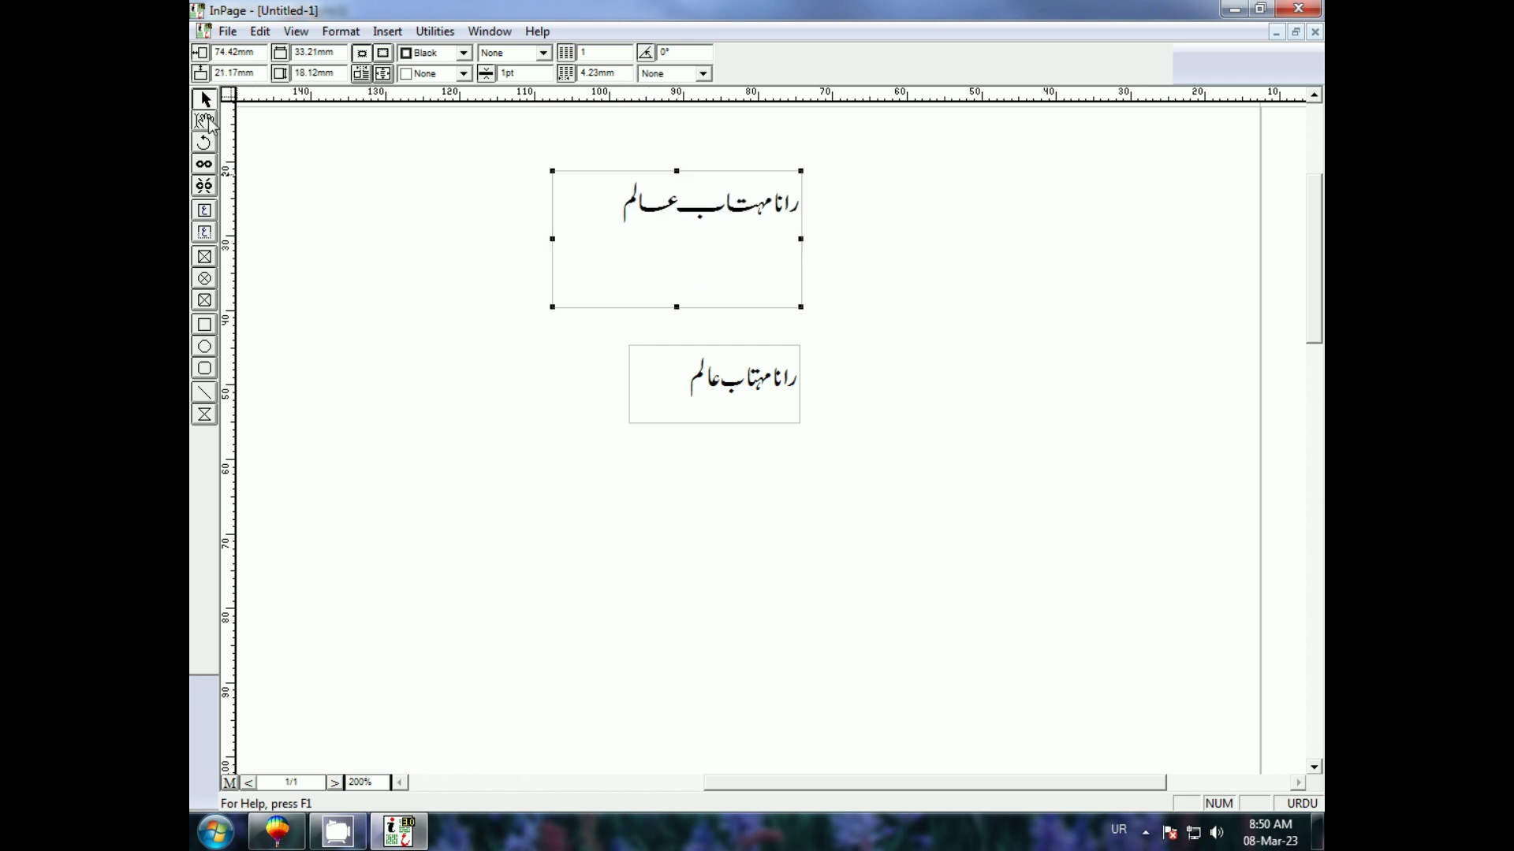
{"action": "double_click", "coordinate": [685, 288]}
{"action": "left_click", "coordinate": [614, 224]}
{"action": "key", "text": "Return"}
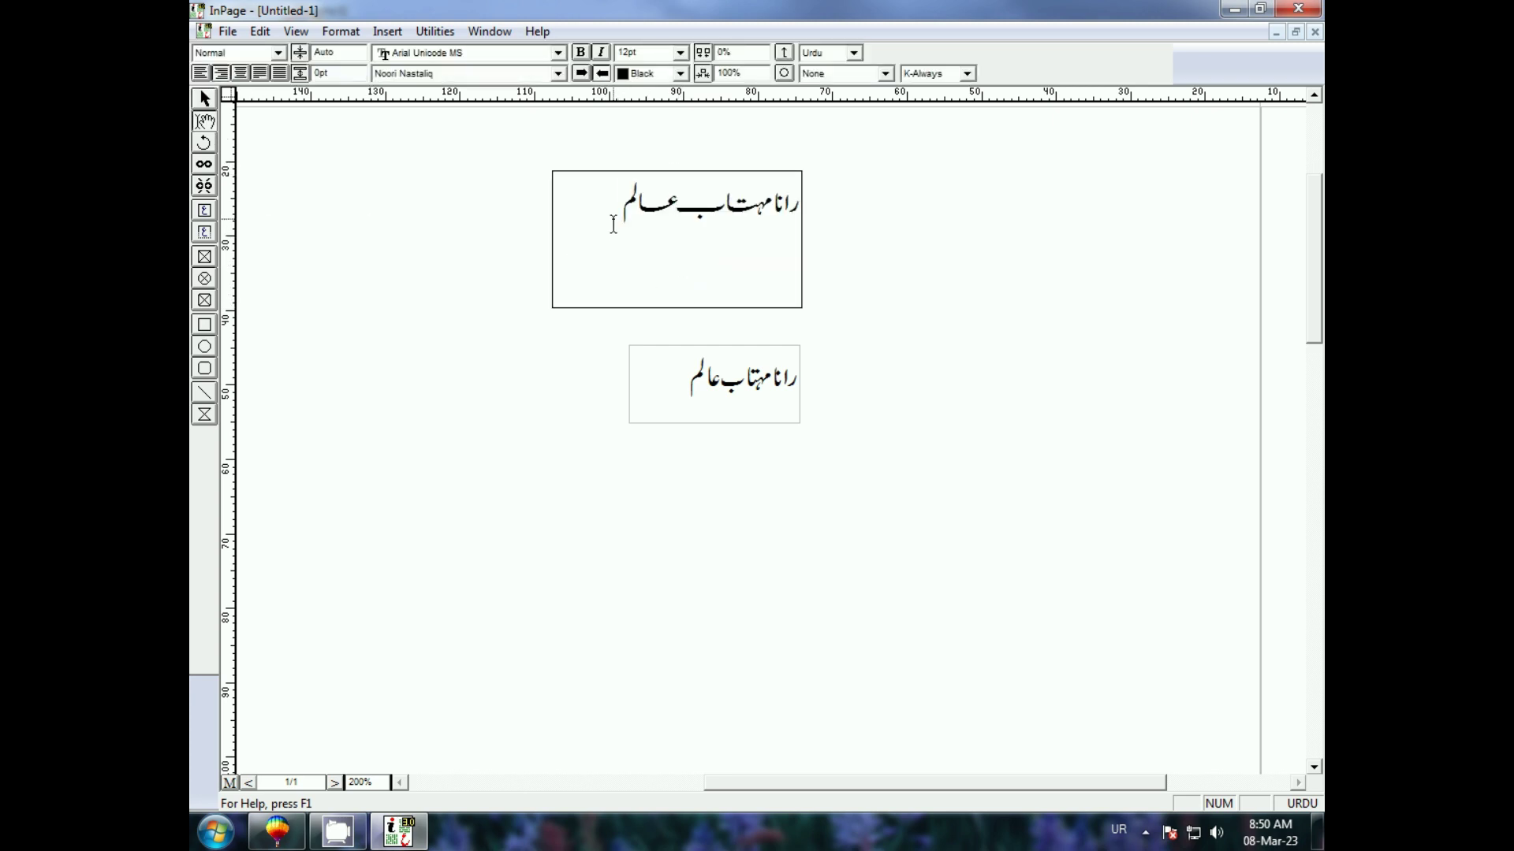
{"action": "key", "text": "ctrl+v"}
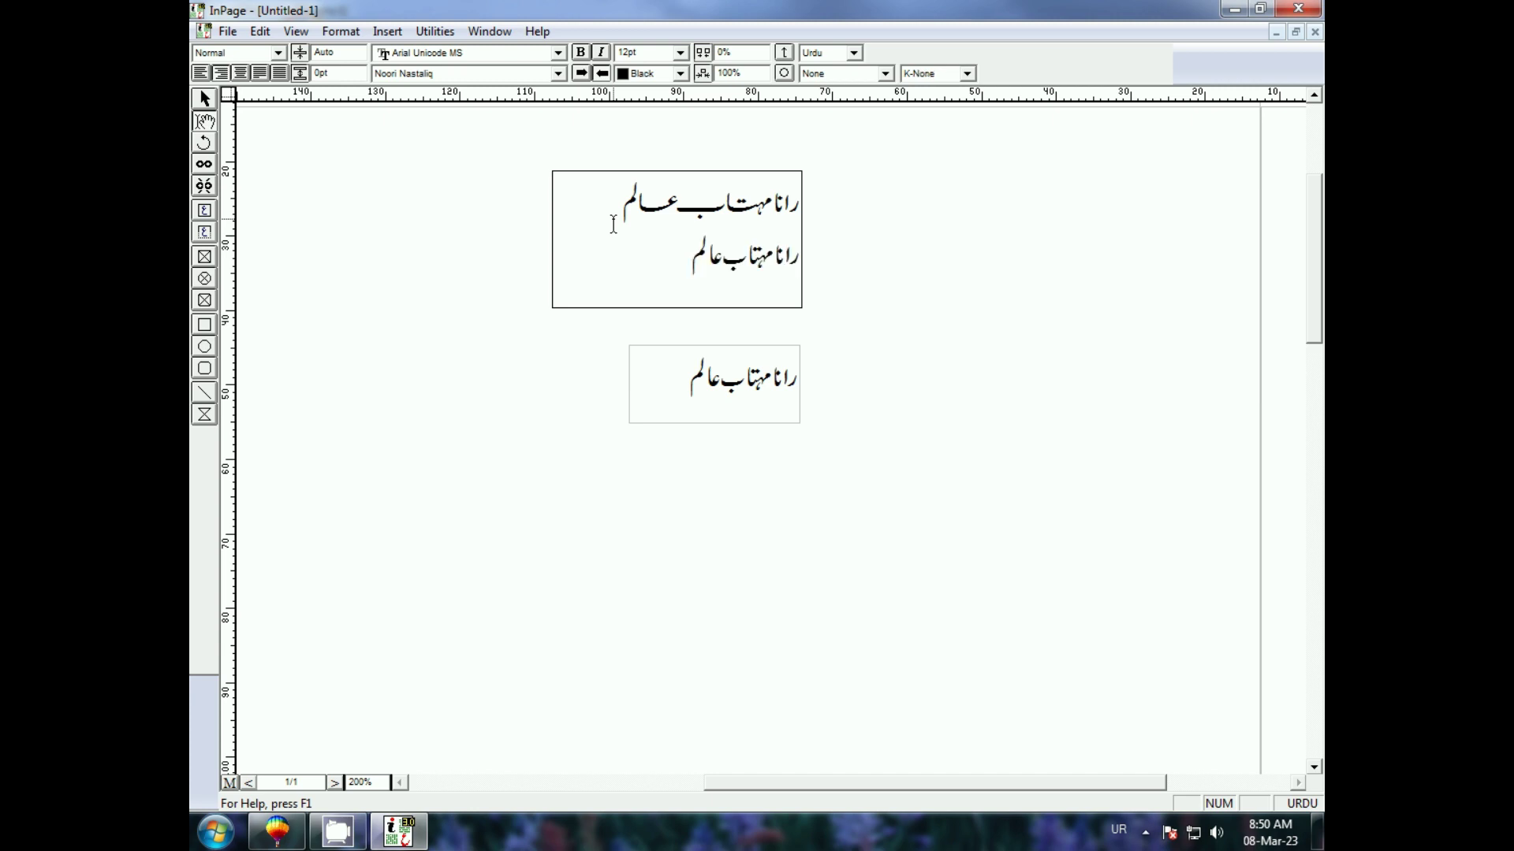
{"action": "left_click", "coordinate": [633, 197]}
{"action": "left_click_drag", "start_coordinate": [633, 198], "coordinate": [801, 198]}
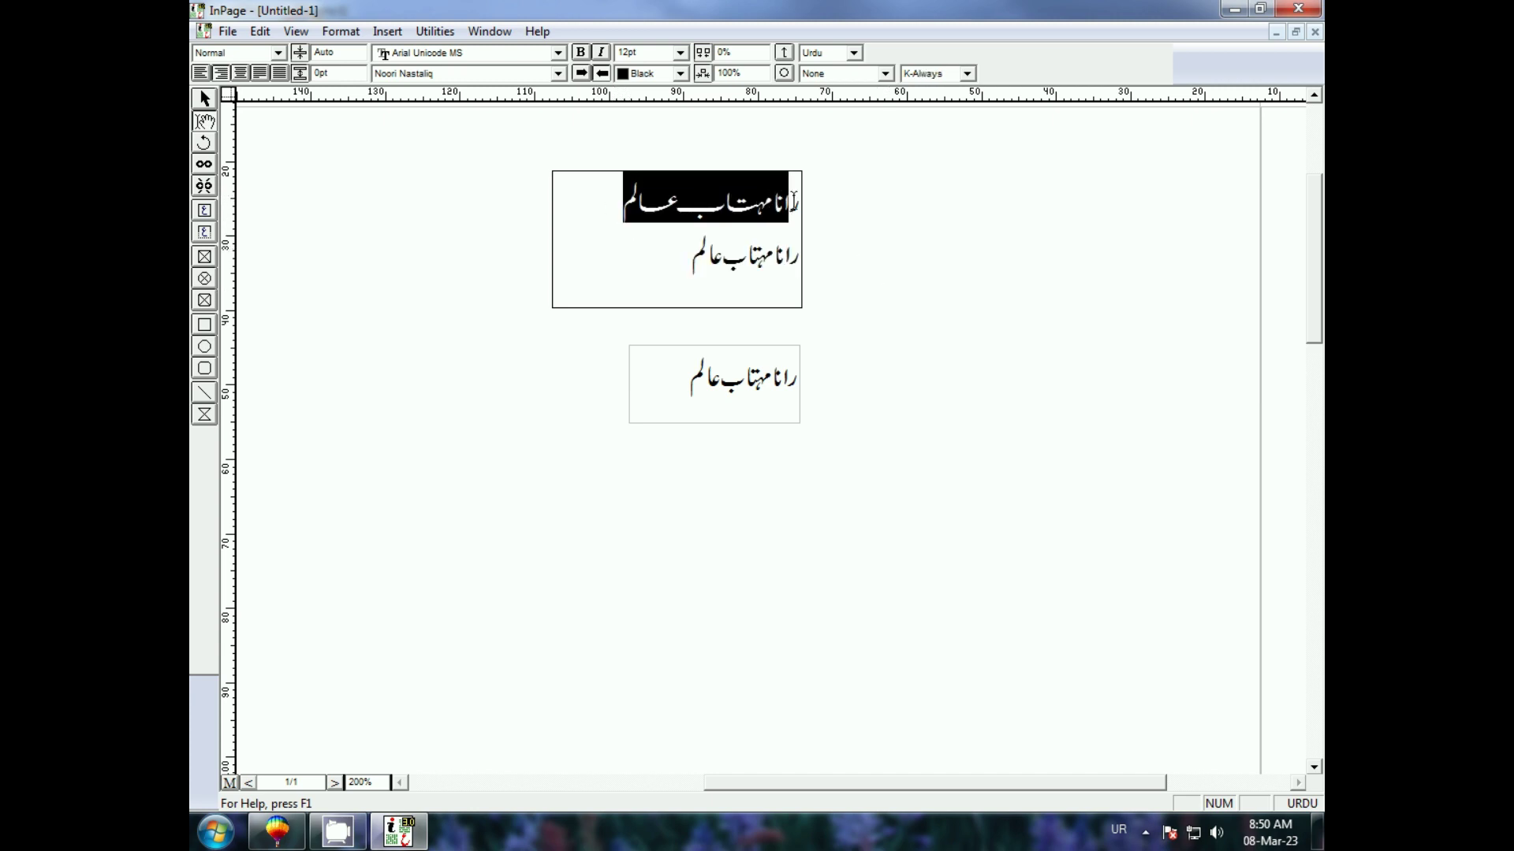
{"action": "left_click_drag", "start_coordinate": [683, 259], "coordinate": [844, 264]}
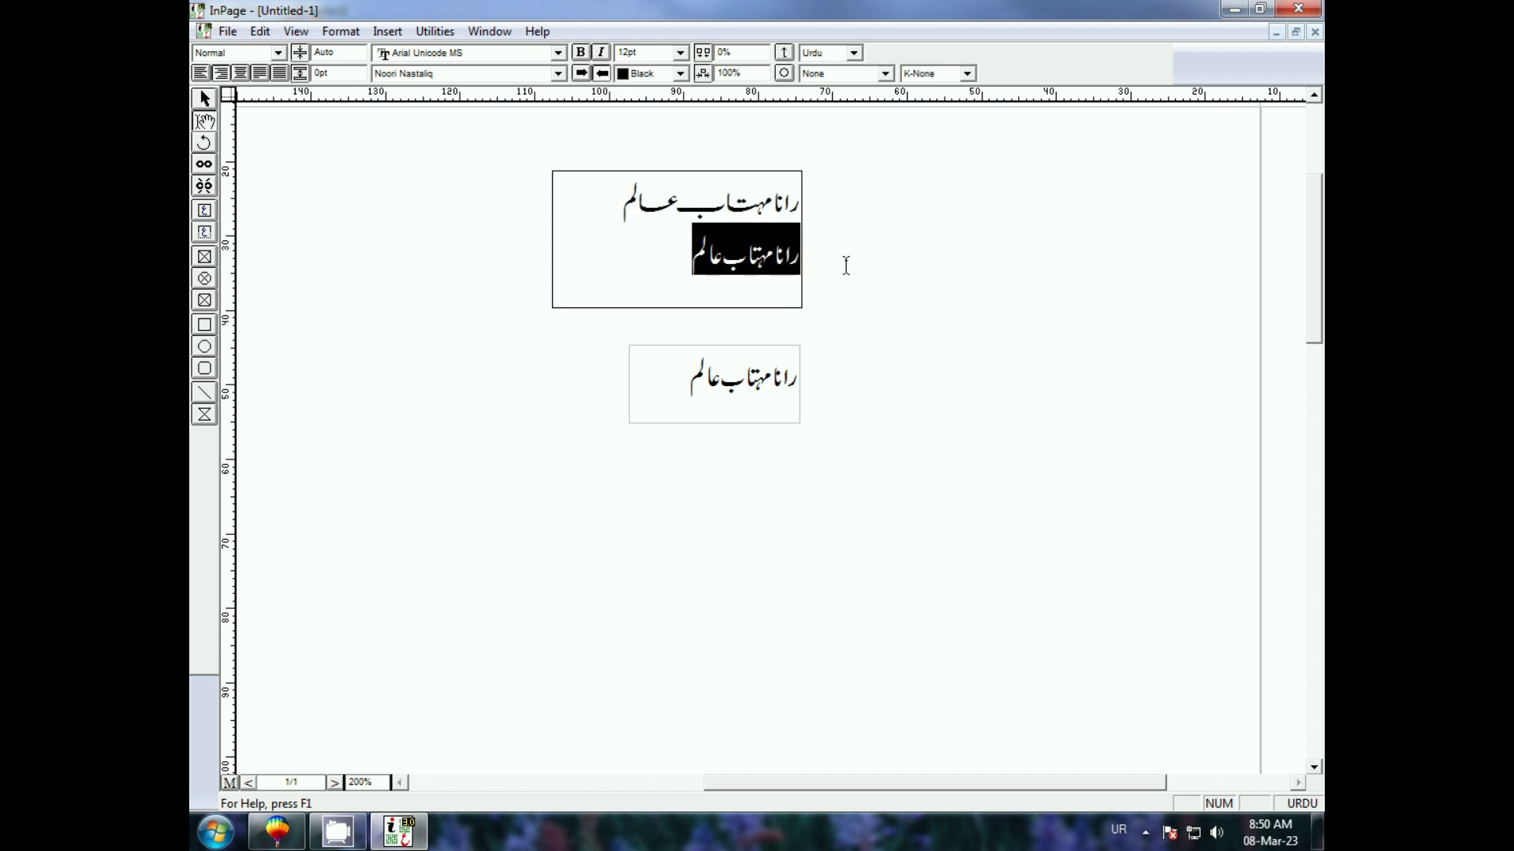
Copy the two-line name box into CorelDRAW and enlarge the pasted group to about 3.62 × 1.75 inches.
{"action": "left_click", "coordinate": [204, 99]}
{"action": "left_click", "coordinate": [554, 224]}
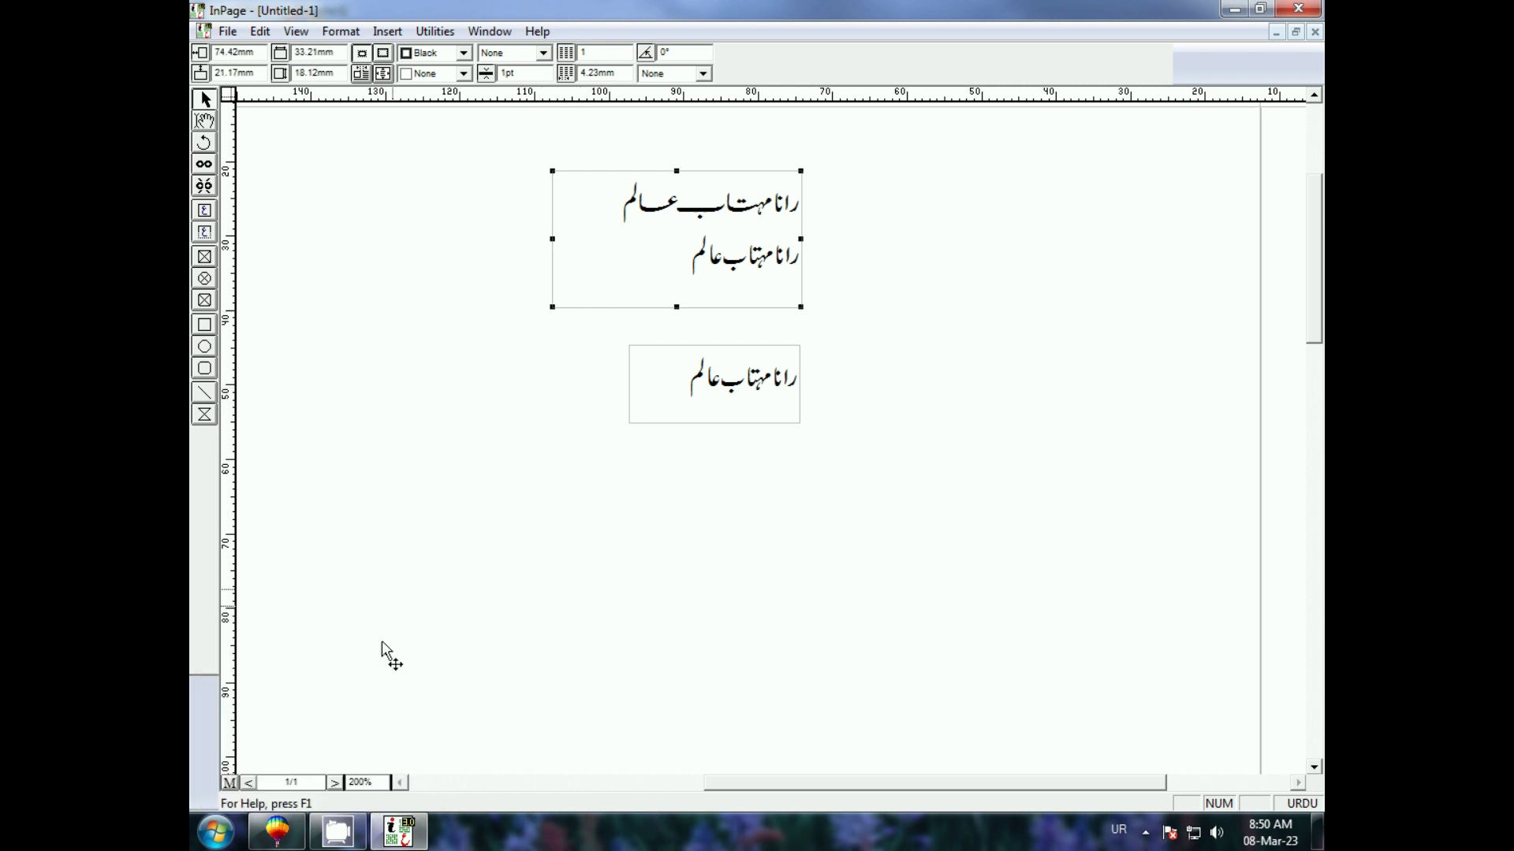
{"action": "left_click", "coordinate": [276, 832]}
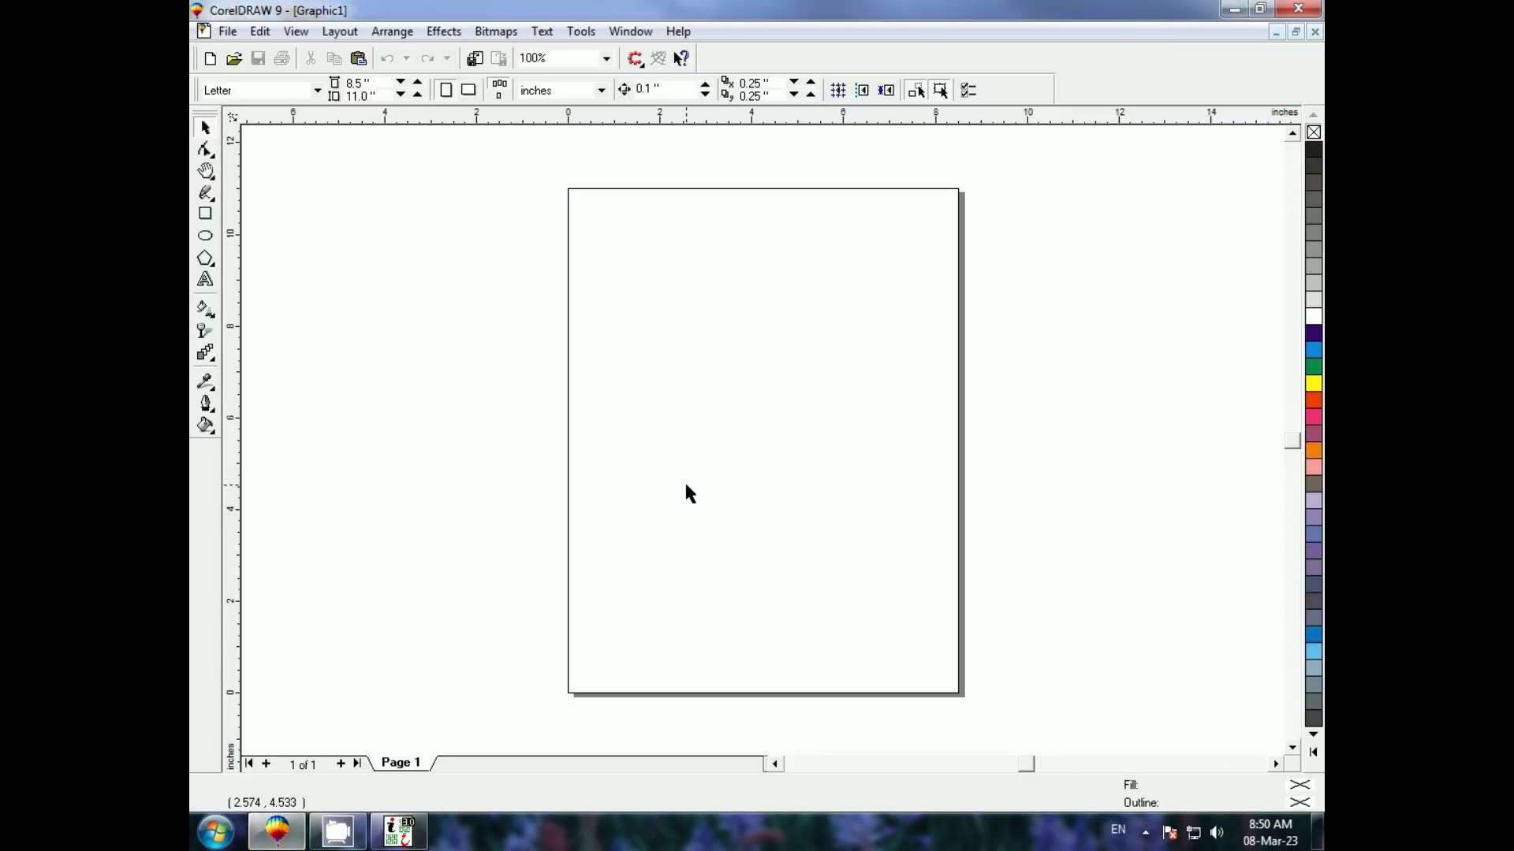
{"action": "key", "text": "ctrl+v"}
{"action": "left_click", "coordinate": [722, 477]}
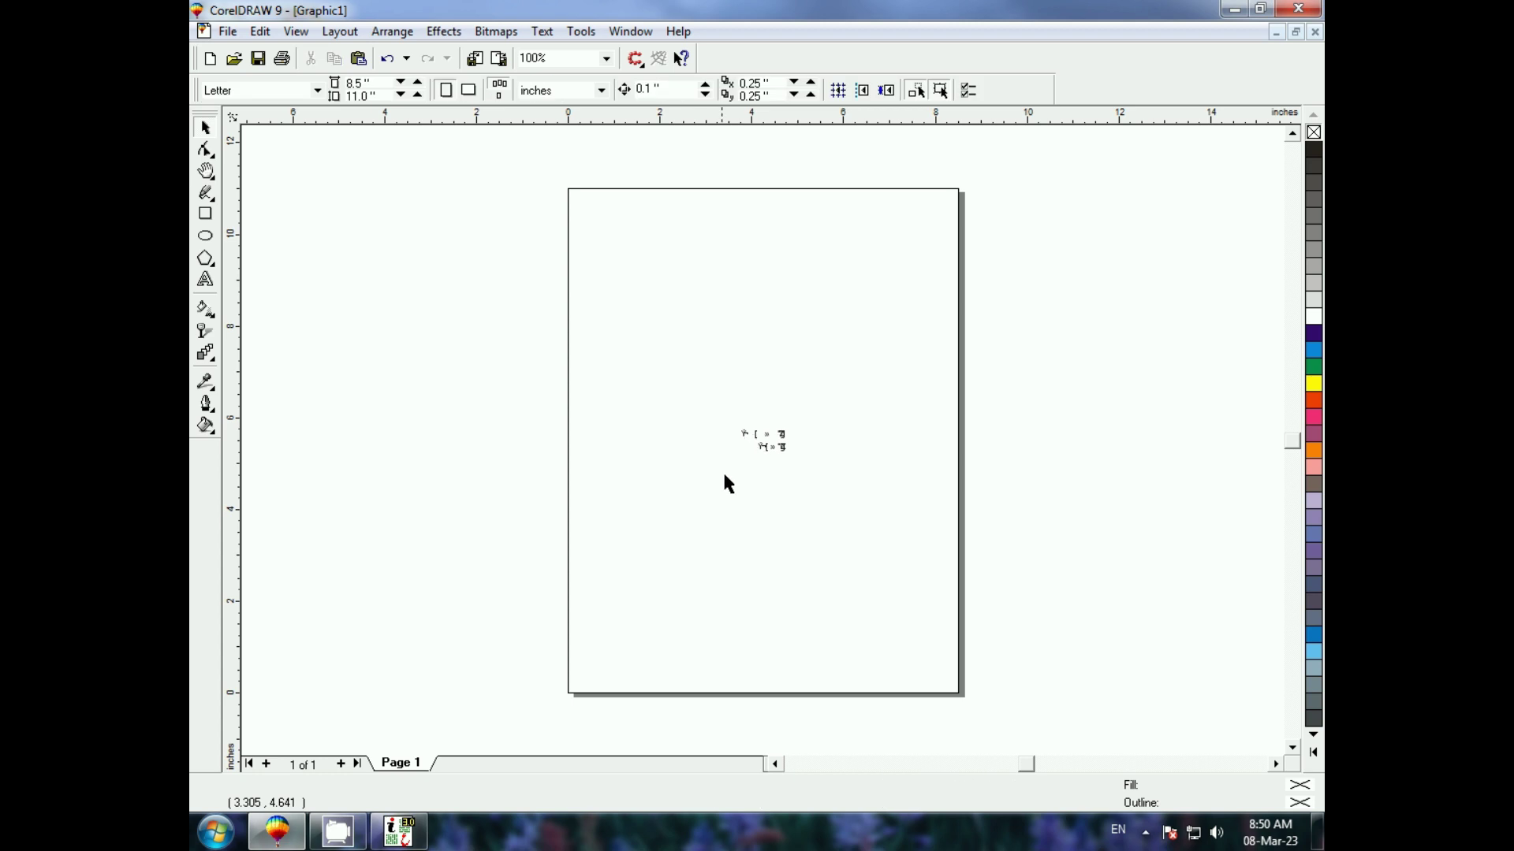
{"action": "left_click", "coordinate": [783, 447]}
{"action": "left_click_drag", "start_coordinate": [795, 458], "coordinate": [775, 405]}
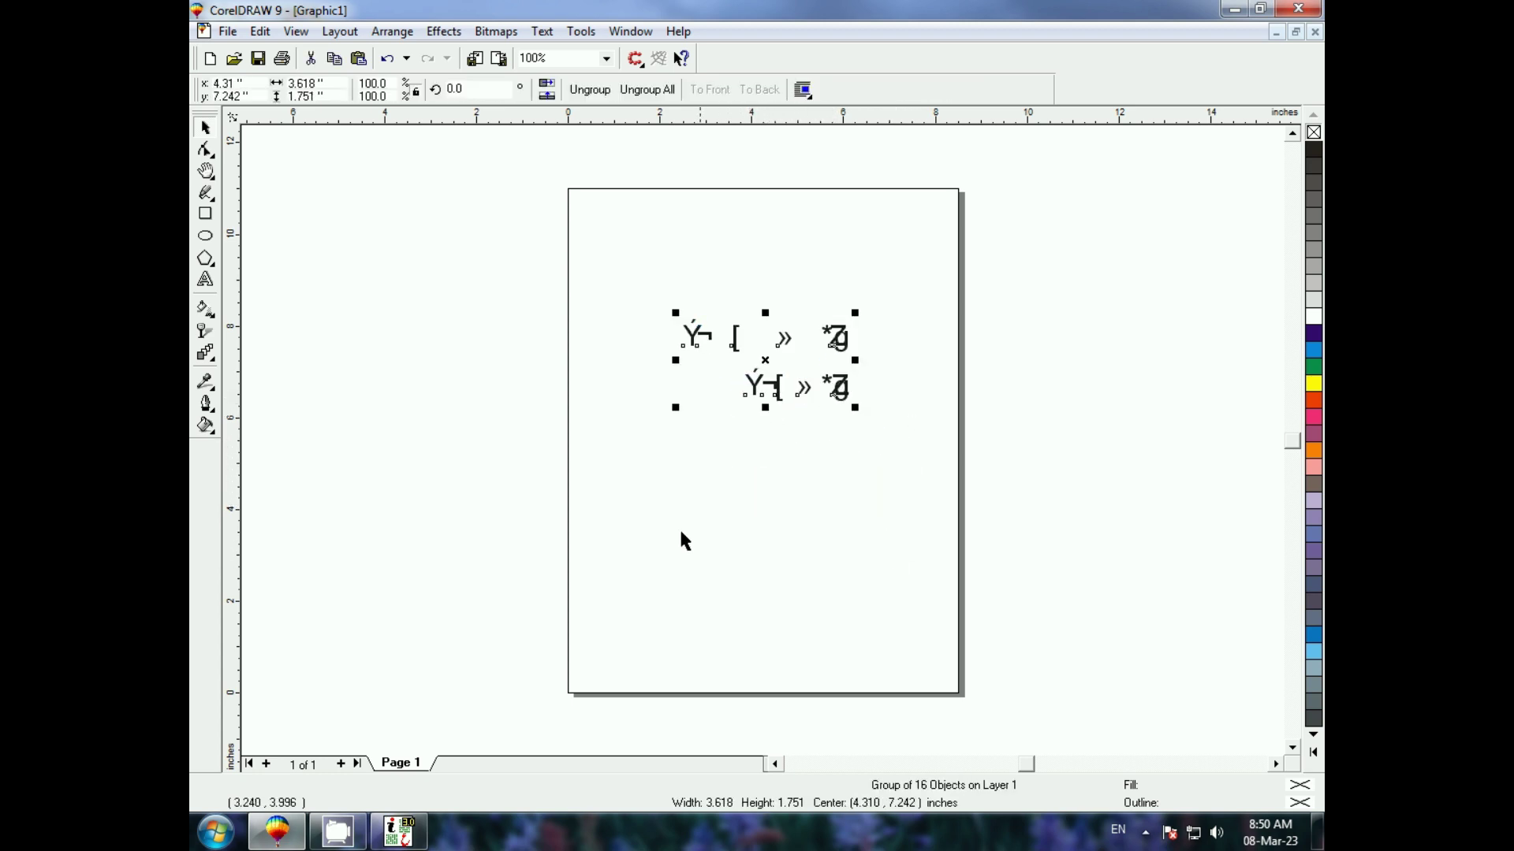
Switch back to InPage and delete the lower box with the single-line name.
{"action": "left_click", "coordinate": [398, 831]}
{"action": "left_click", "coordinate": [574, 406]}
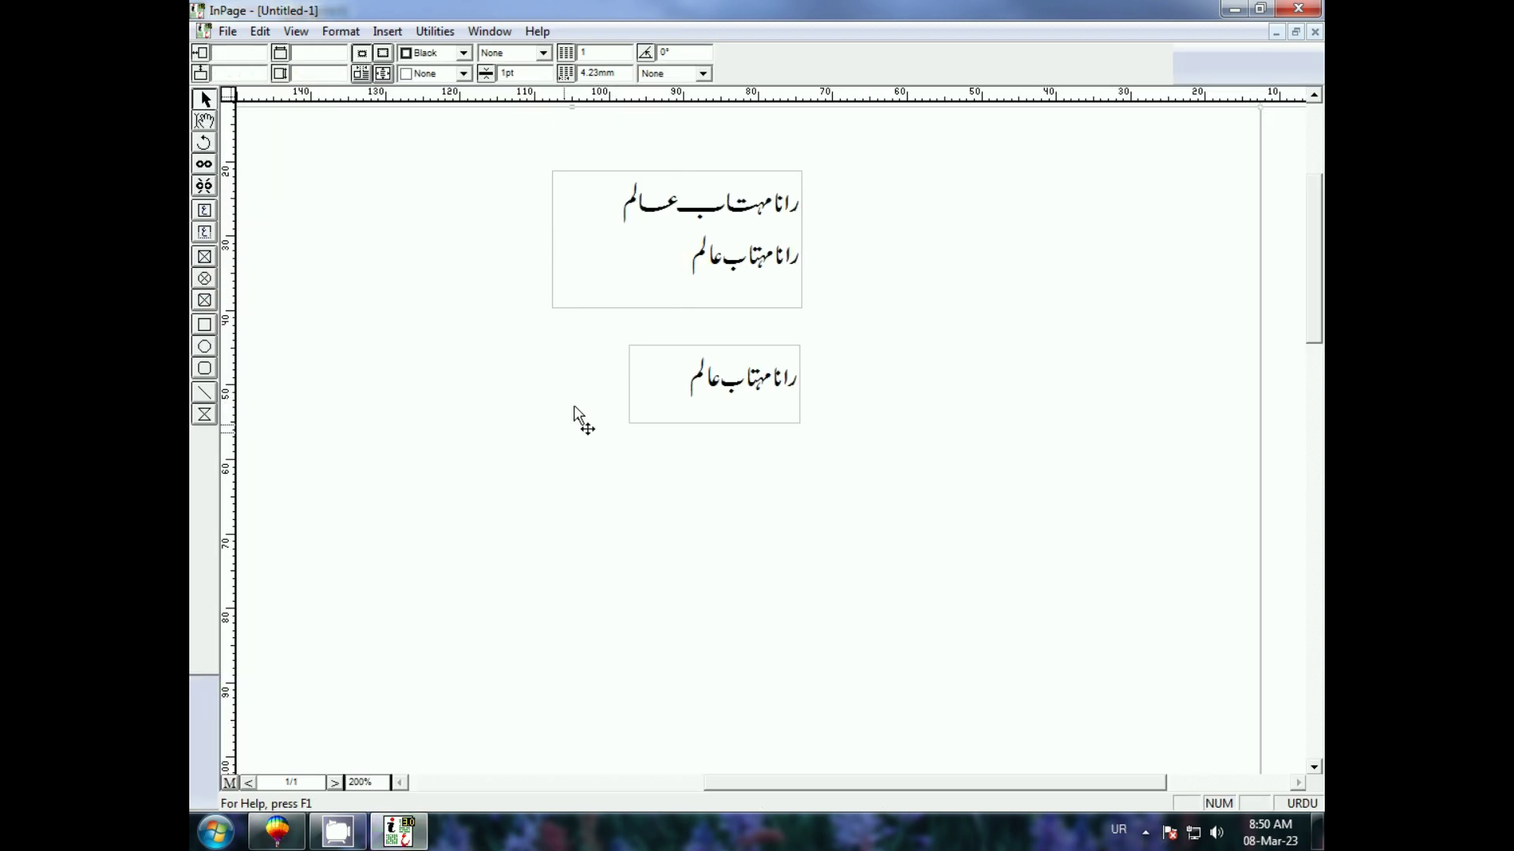
{"action": "left_click", "coordinate": [684, 384]}
{"action": "key", "text": "Delete"}
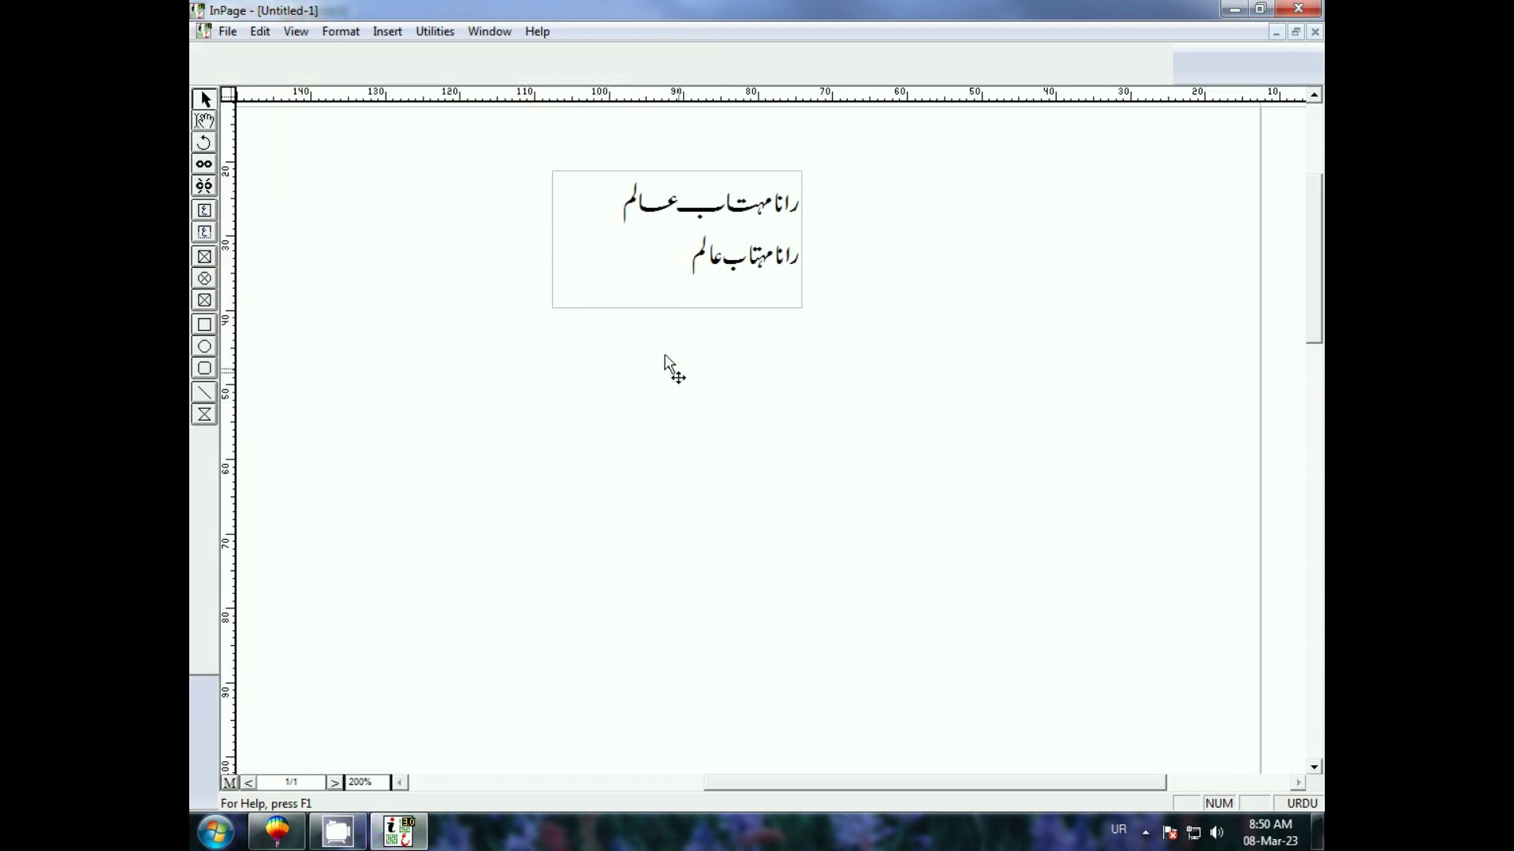
Move the two-line name box to about 72.4 mm, 24.7 mm and open the page export settings.
{"action": "left_click", "coordinate": [626, 266]}
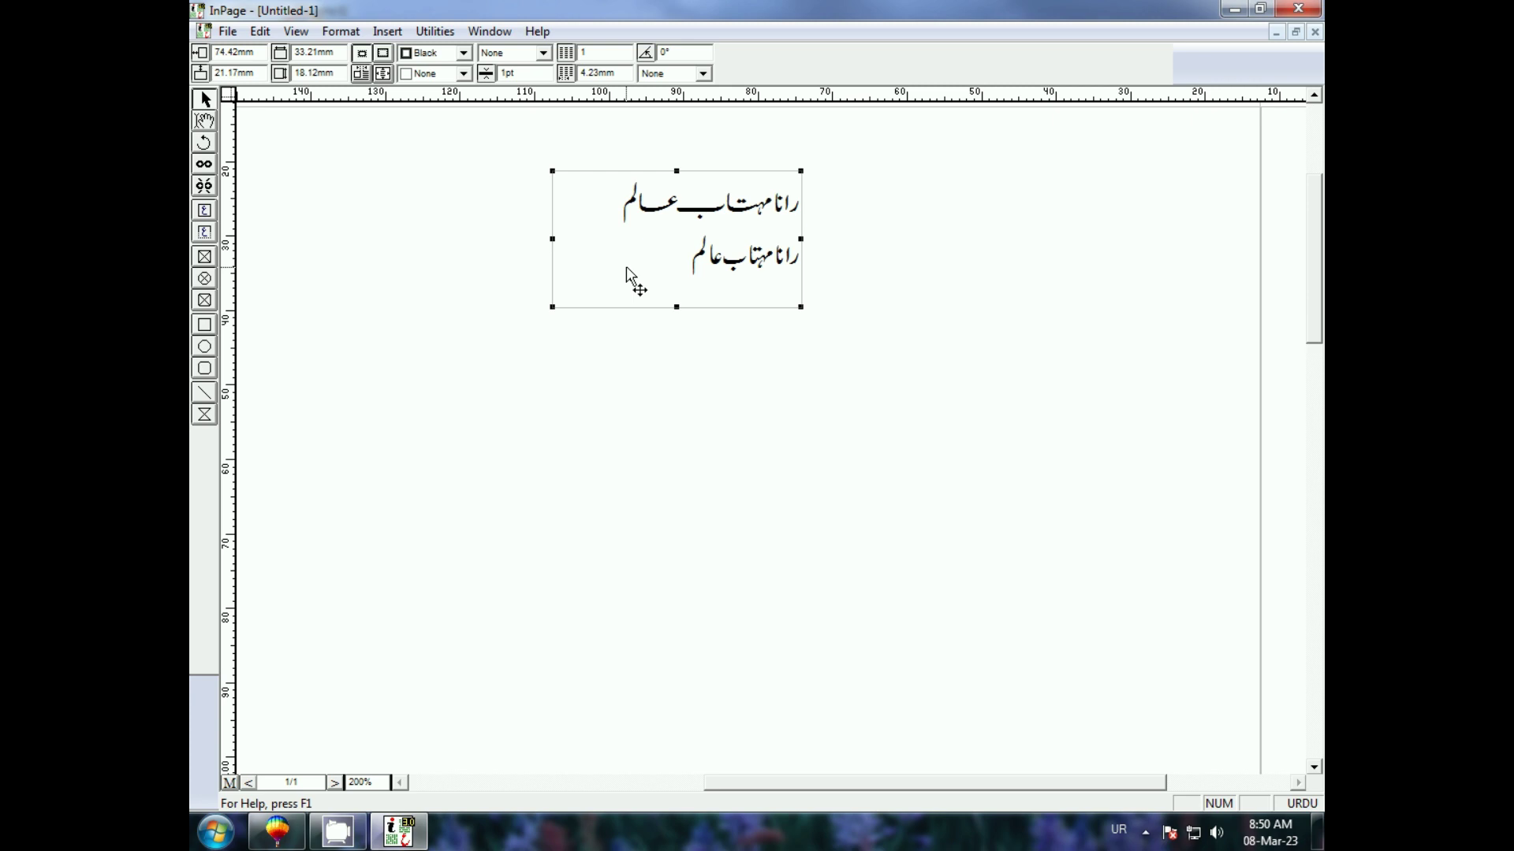
{"action": "left_click_drag", "start_coordinate": [627, 268], "coordinate": [641, 295]}
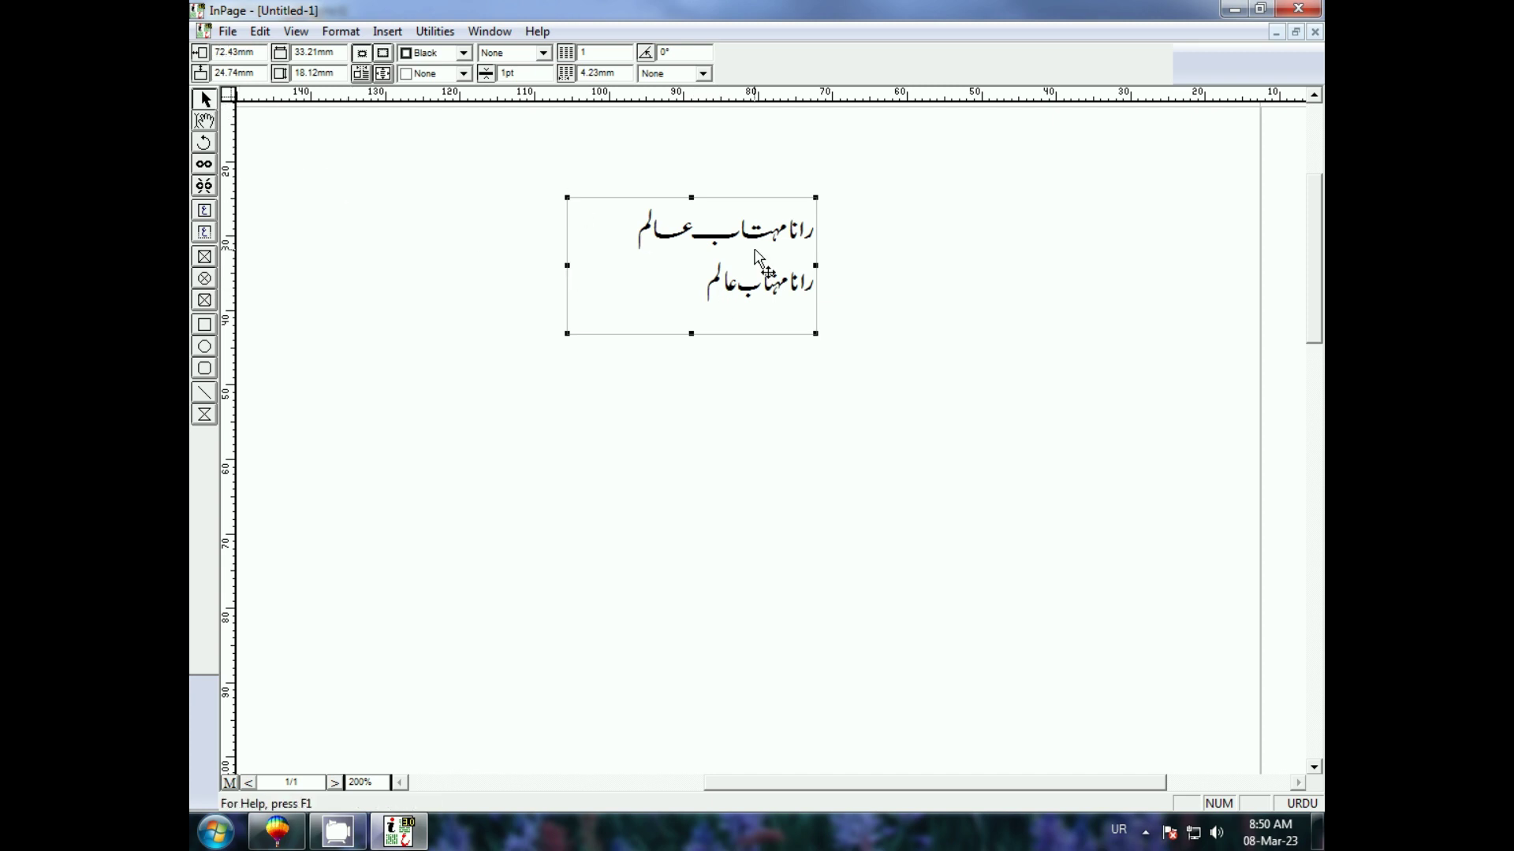
{"action": "left_click", "coordinate": [226, 33]}
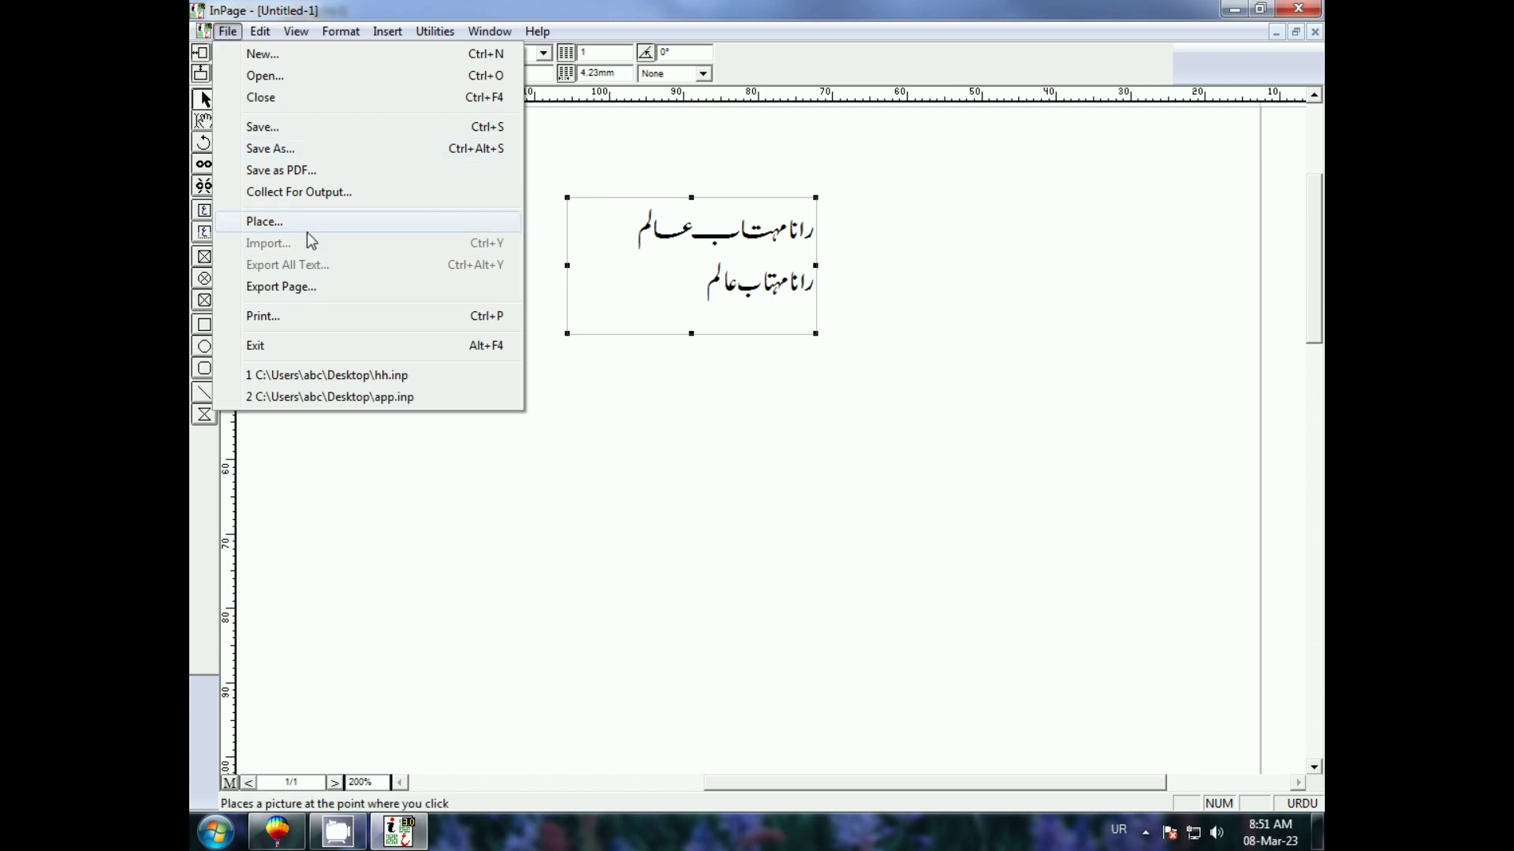
{"action": "left_click", "coordinate": [322, 288]}
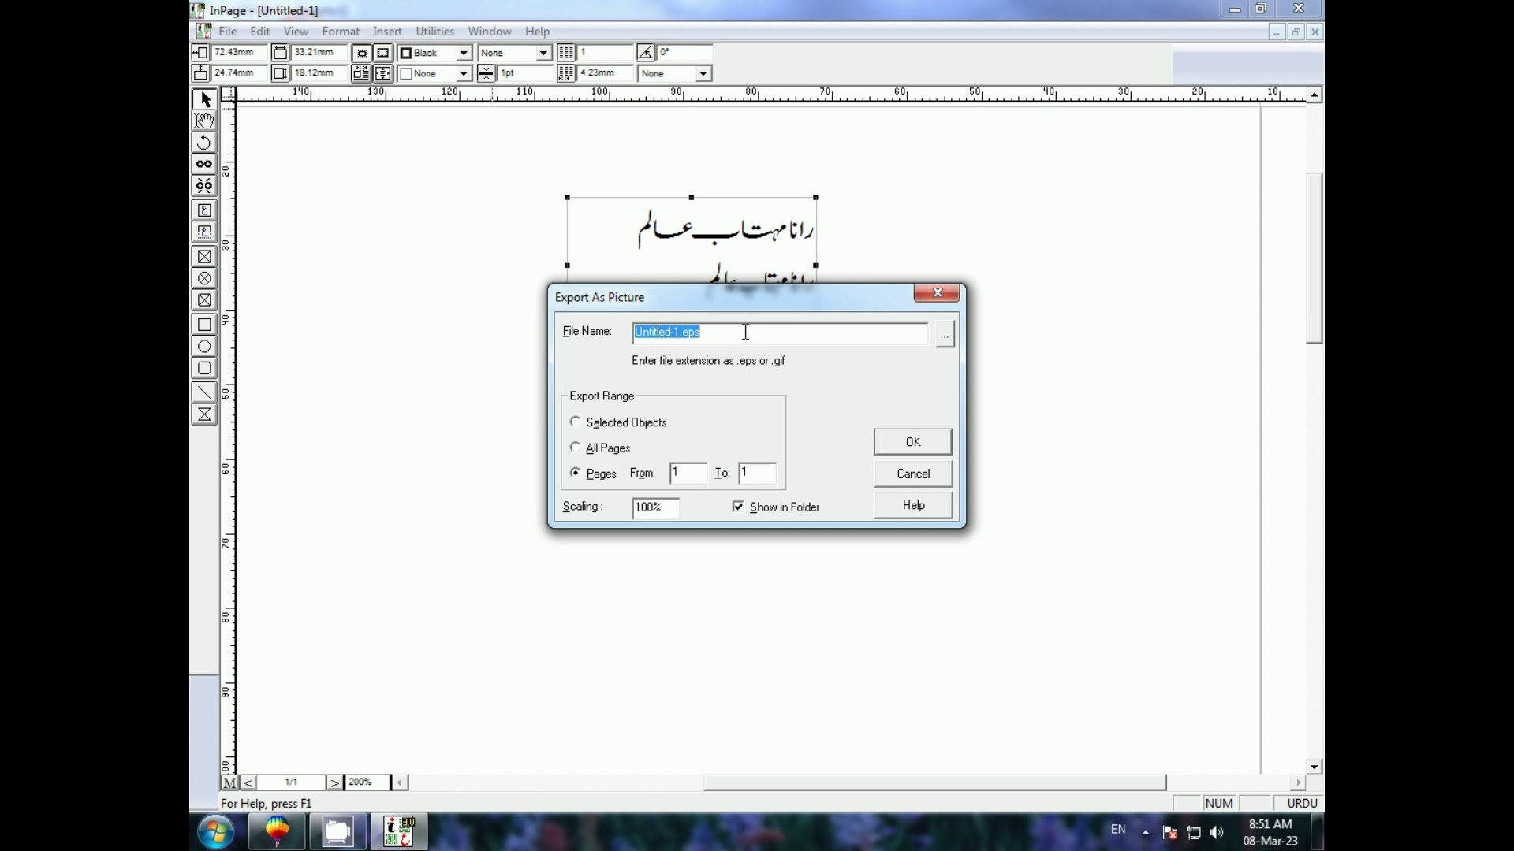
Export page 1 to the Desktop as an EPS picture named abcd, with scaling at 100%.
{"action": "left_click", "coordinate": [949, 340]}
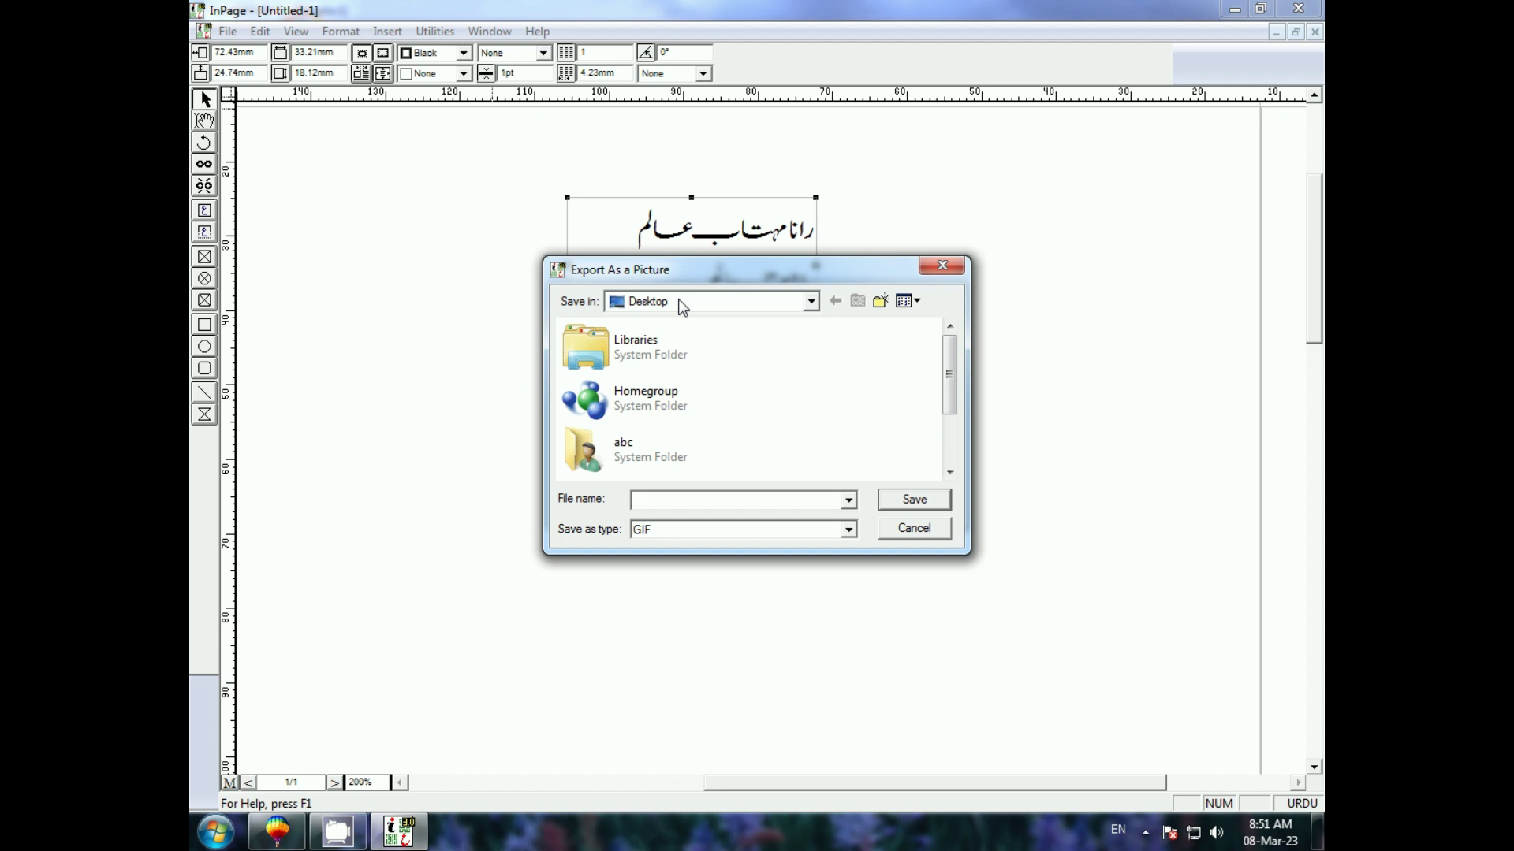
{"action": "left_click", "coordinate": [684, 532]}
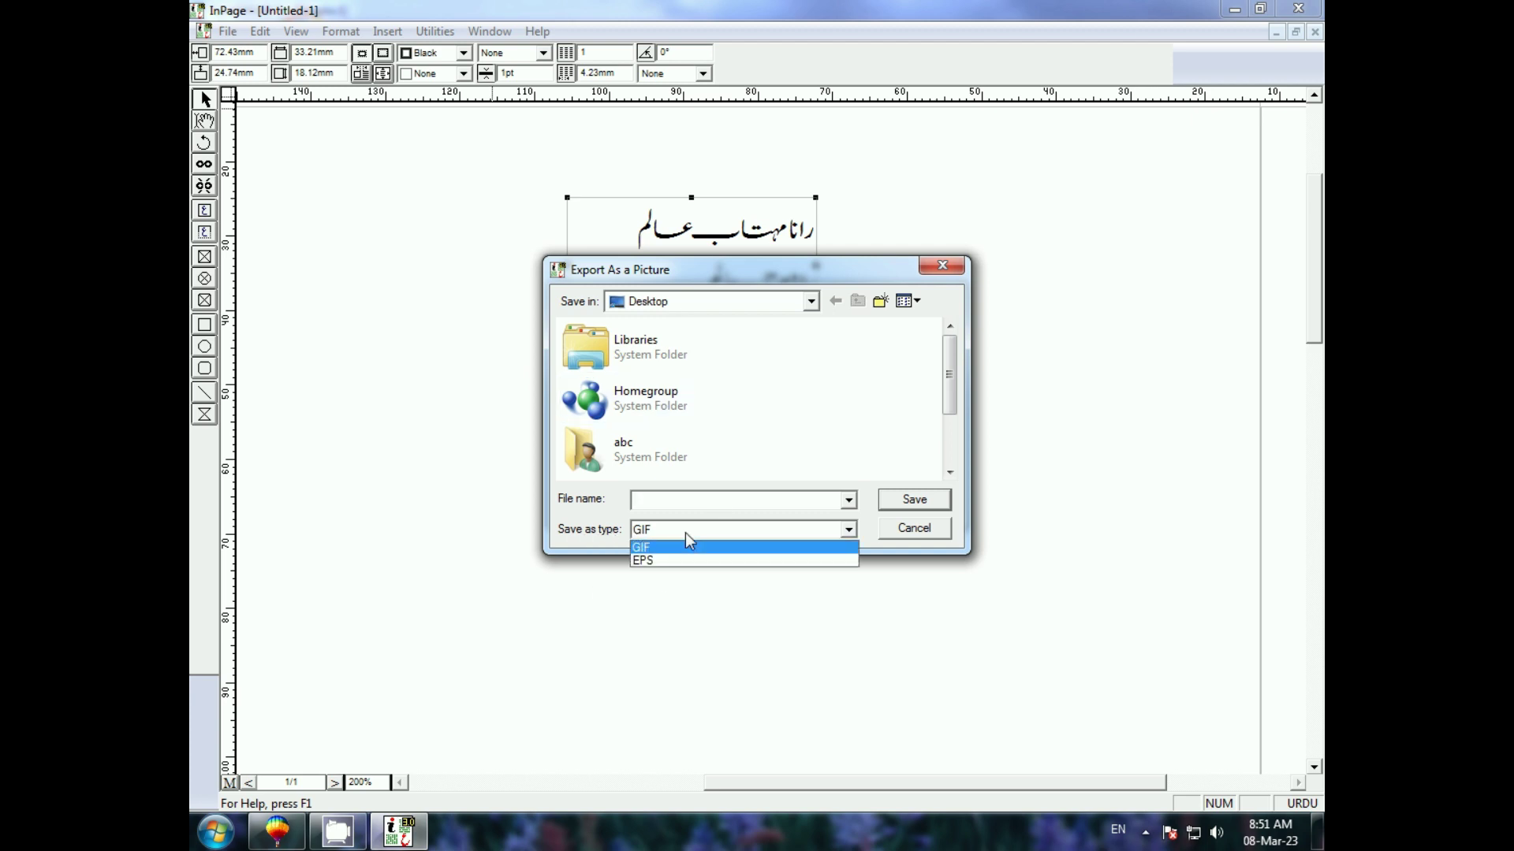
{"action": "left_click", "coordinate": [643, 561]}
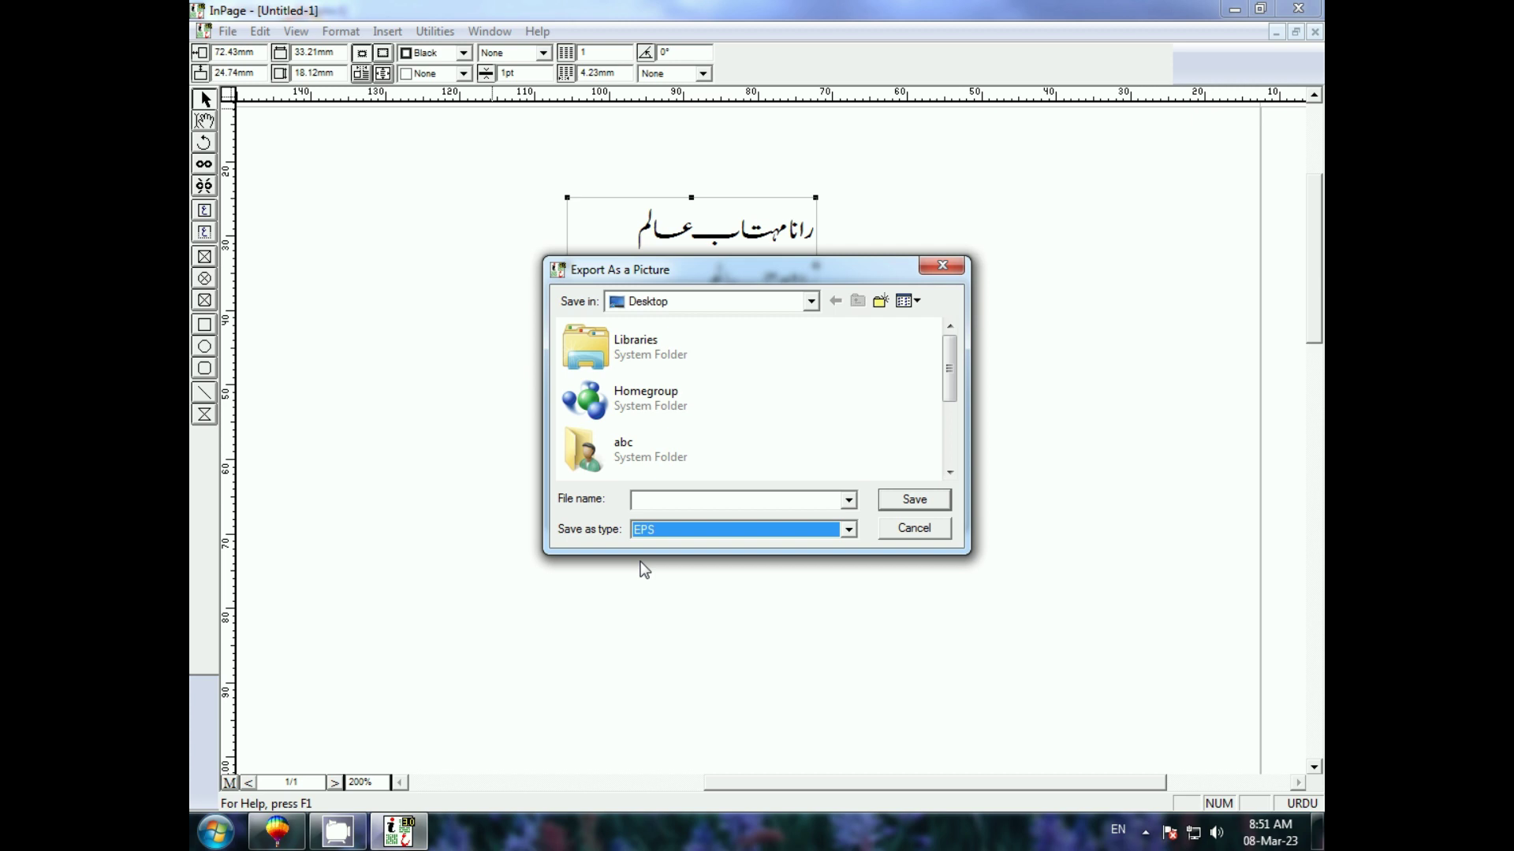
{"action": "left_click", "coordinate": [661, 498]}
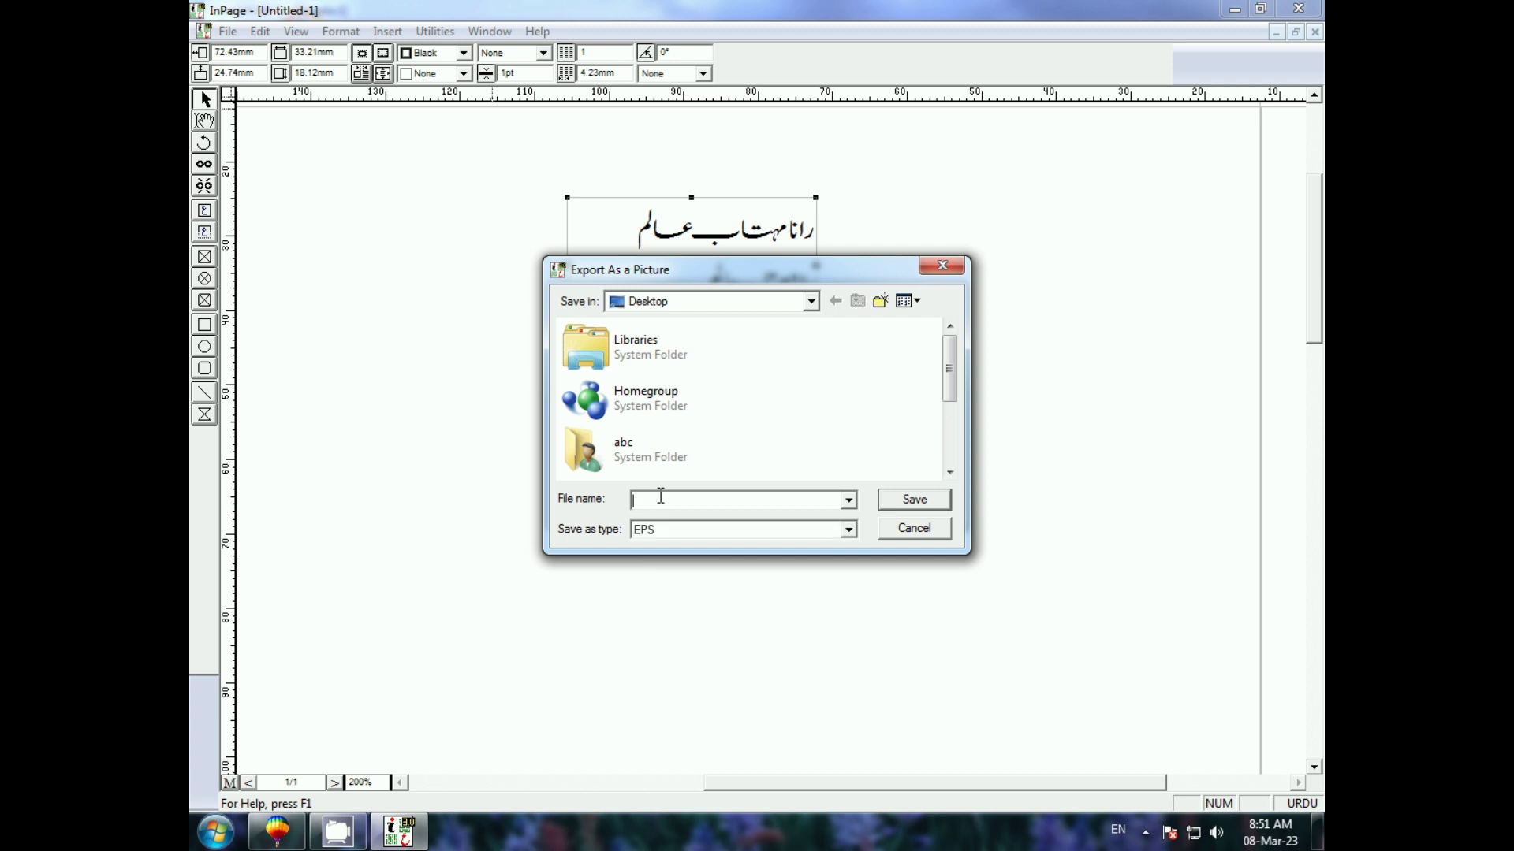
{"action": "type", "text": "abcd"}
{"action": "left_click", "coordinate": [906, 500]}
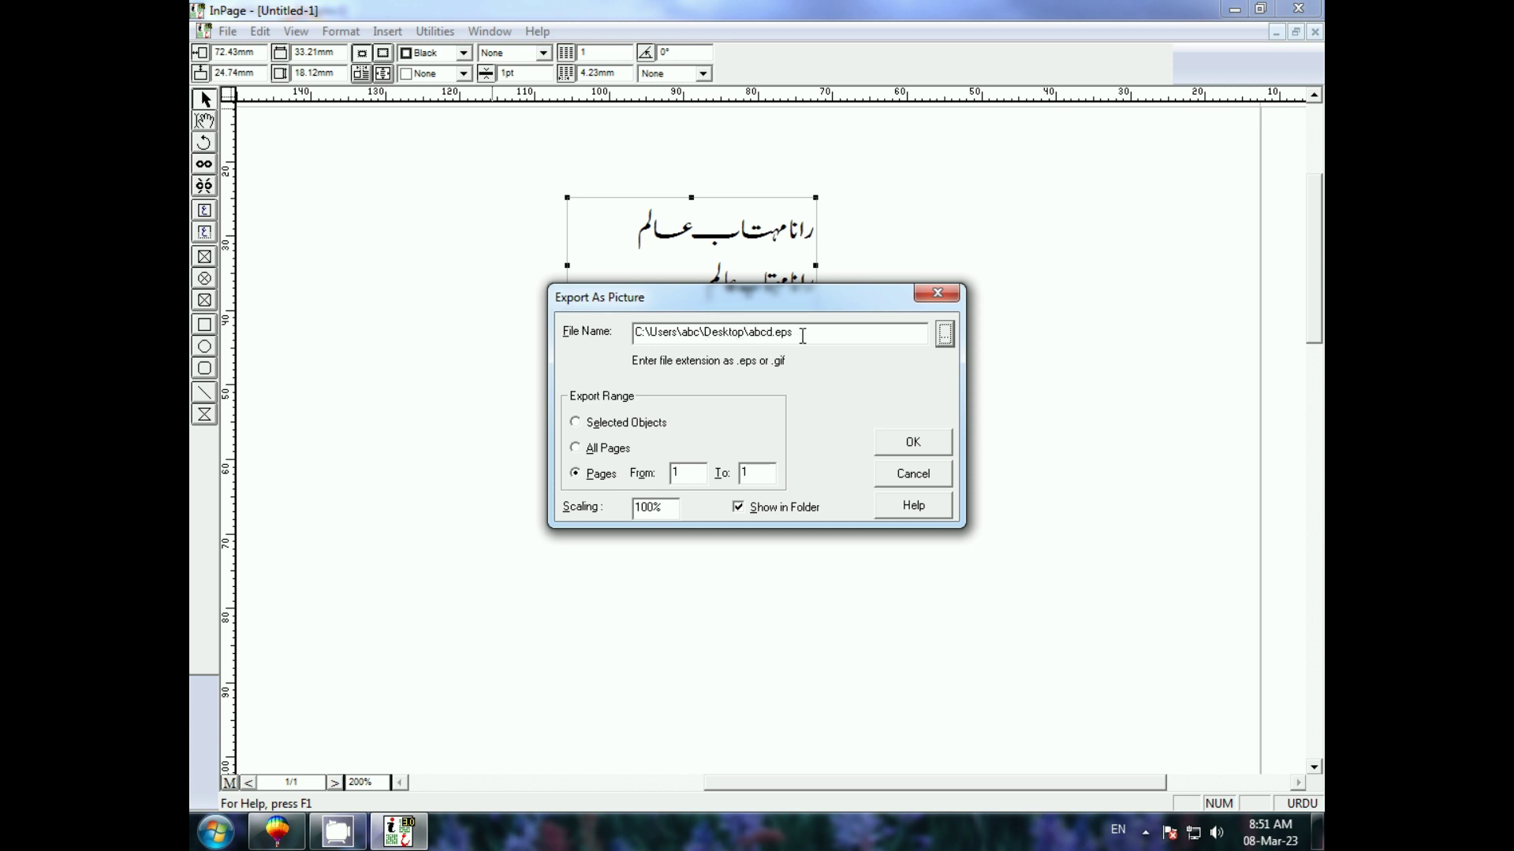
{"action": "left_click", "coordinate": [908, 443]}
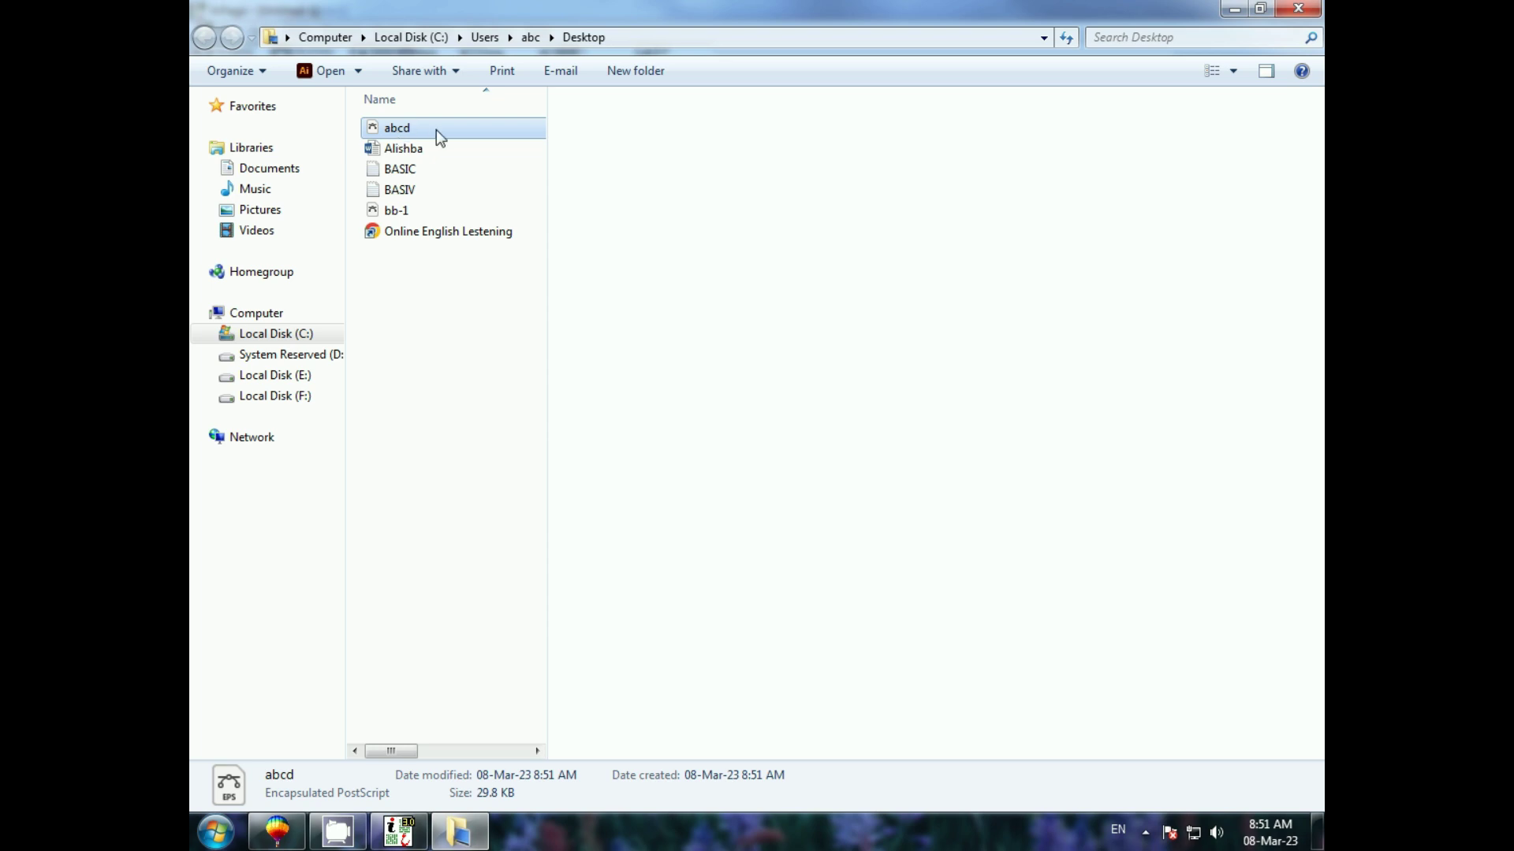
Bring the exported abcd EPS file into CorelDRAW with its text imported as Text and enlarge it to about 6.07 × 3.22 inches.
{"action": "left_click_drag", "start_coordinate": [409, 130], "coordinate": [403, 552]}
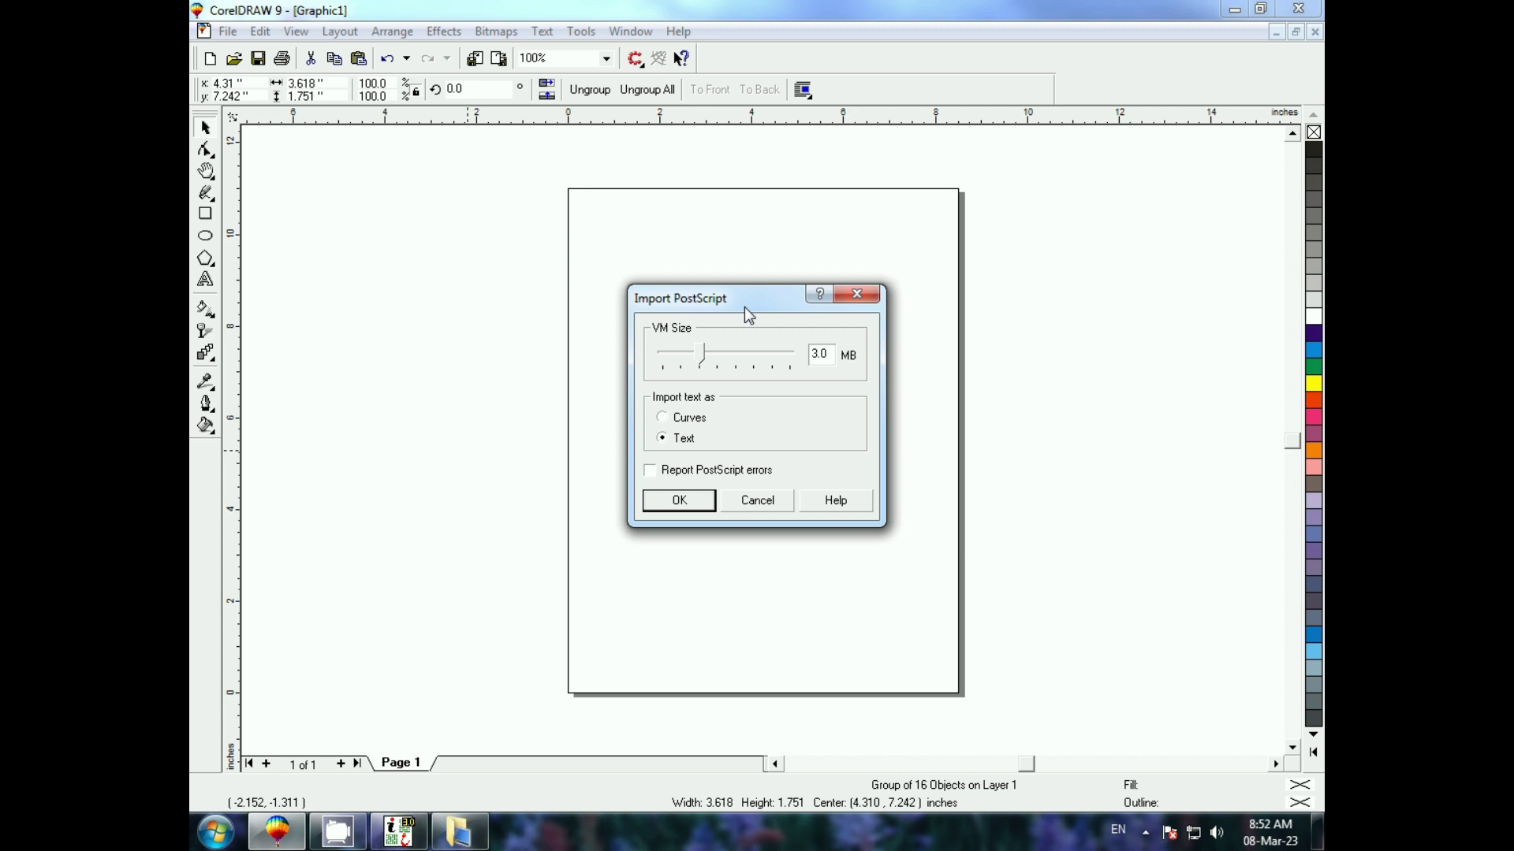
{"action": "left_click", "coordinate": [680, 501]}
{"action": "left_click_drag", "start_coordinate": [498, 466], "coordinate": [725, 584]}
{"action": "left_click_drag", "start_coordinate": [563, 477], "coordinate": [729, 460]}
Delete the earlier pasted name group and move the imported group to the upper part of the page.
{"action": "left_click_drag", "start_coordinate": [607, 282], "coordinate": [911, 410]}
{"action": "key", "text": "Delete"}
{"action": "left_click_drag", "start_coordinate": [802, 433], "coordinate": [805, 256]}
{"action": "left_click", "coordinate": [584, 304]}
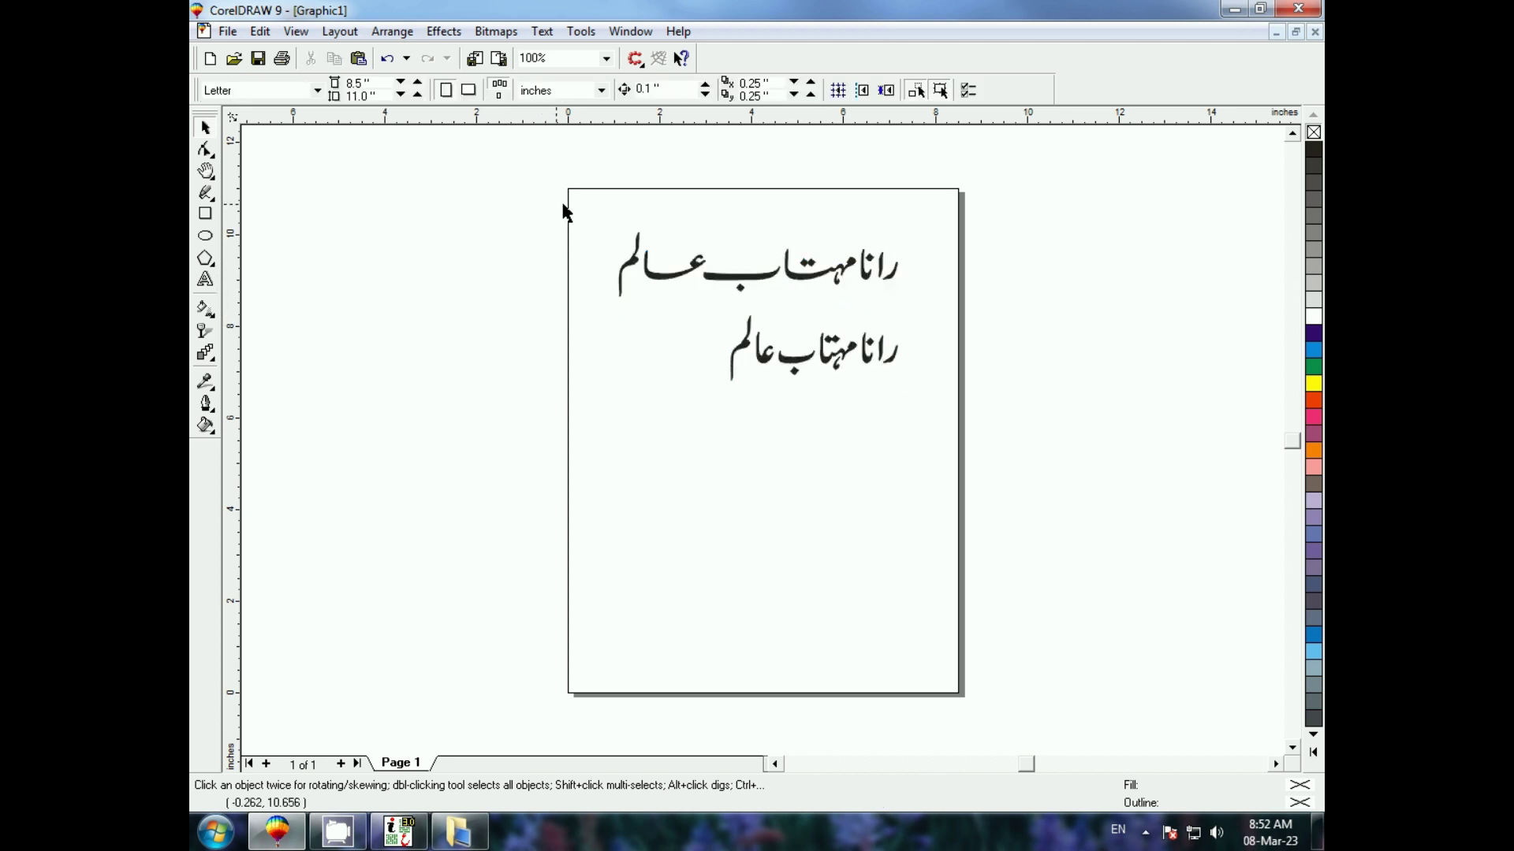
Zoom in on the imported name group to examine the lettering of both lines.
{"action": "left_click_drag", "start_coordinate": [563, 206], "coordinate": [1023, 451]}
{"action": "key", "text": "shift+F2"}
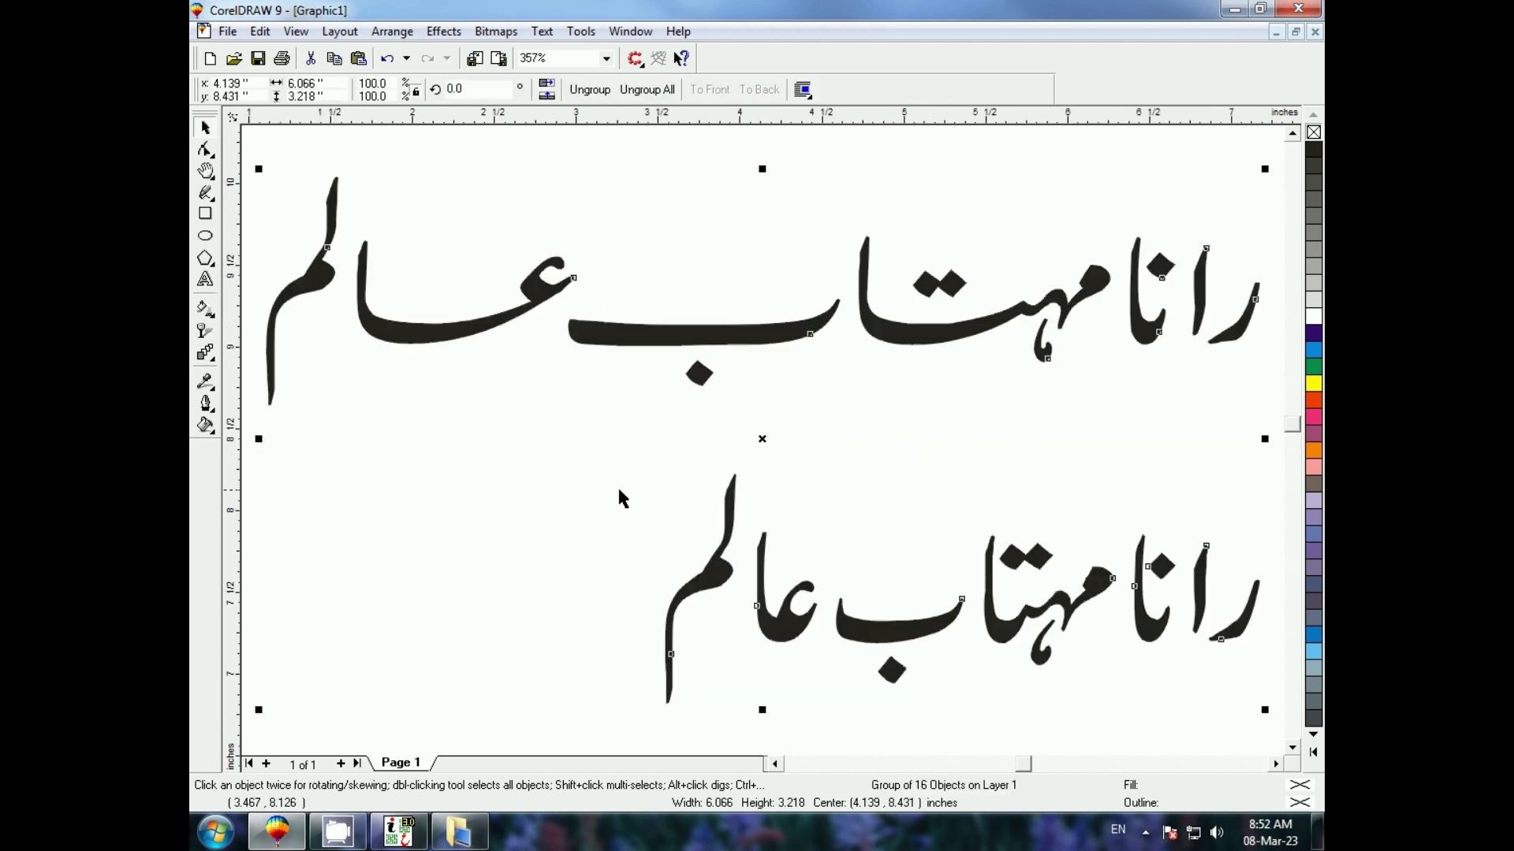
{"action": "left_click", "coordinate": [466, 494]}
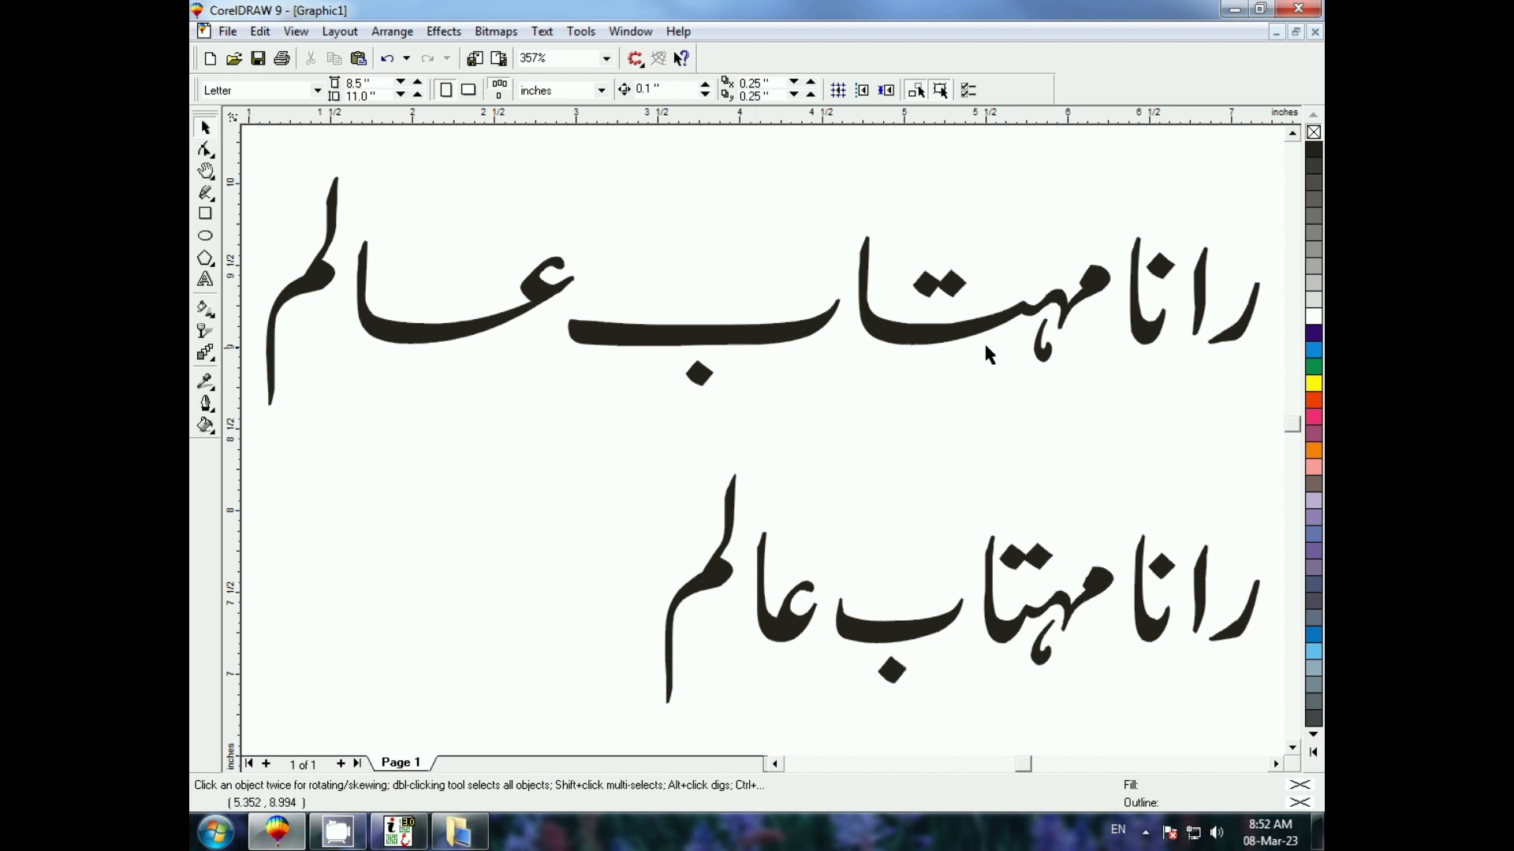